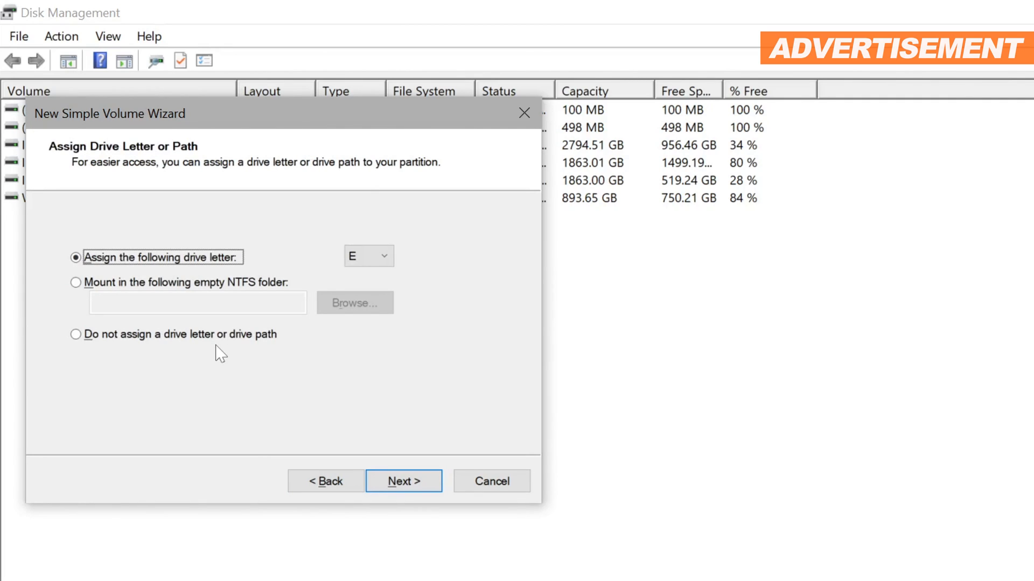
Finish the New Simple Volume Wizard with drive letter N, NTFS file system and label VOL1
click(358, 261)
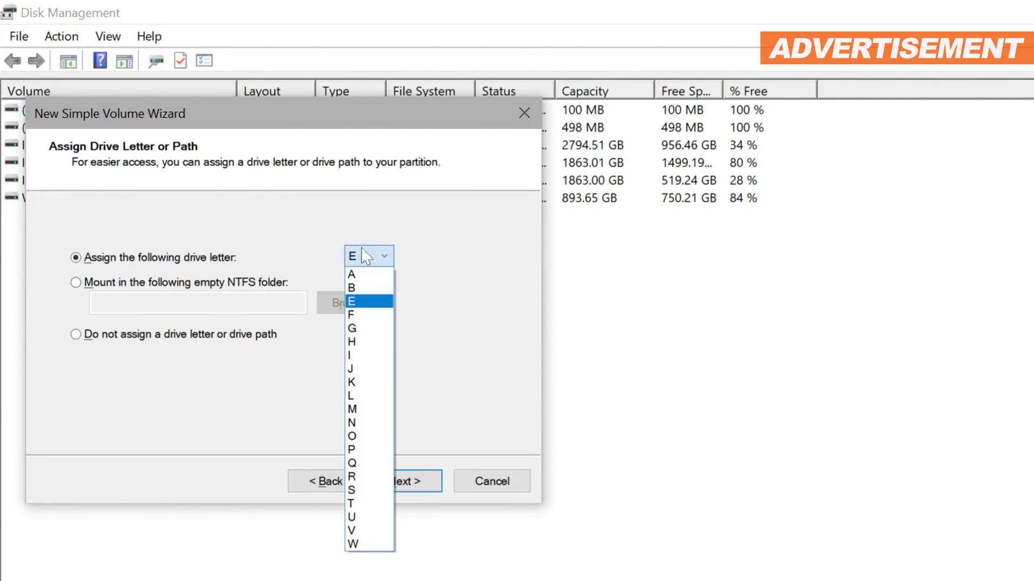
click(361, 423)
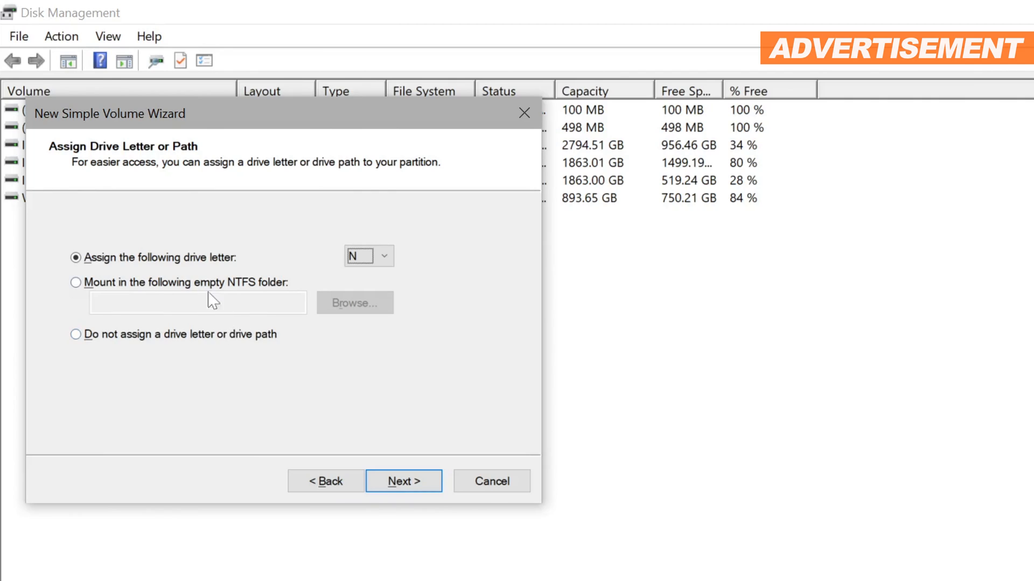
click(409, 486)
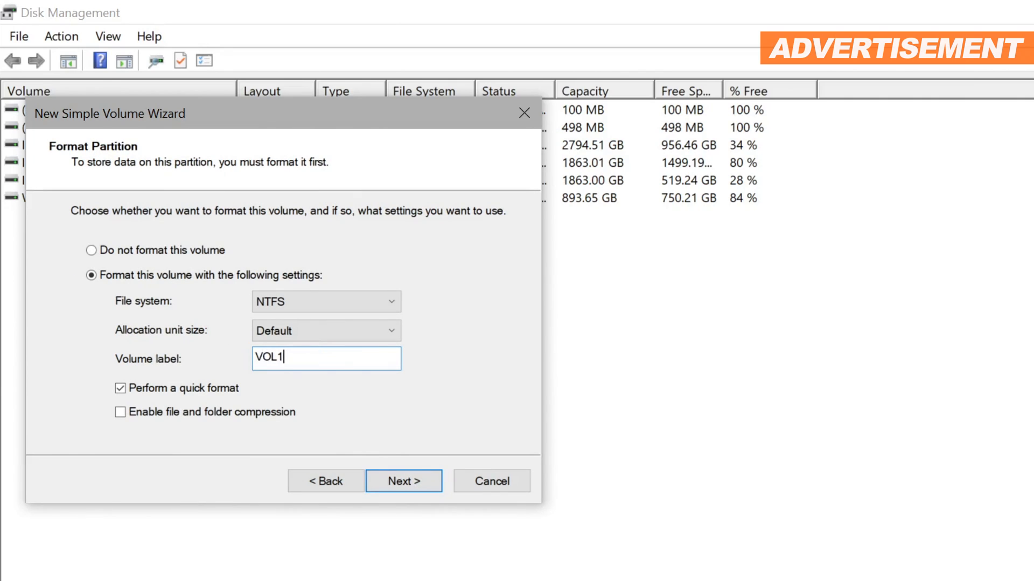
click(337, 303)
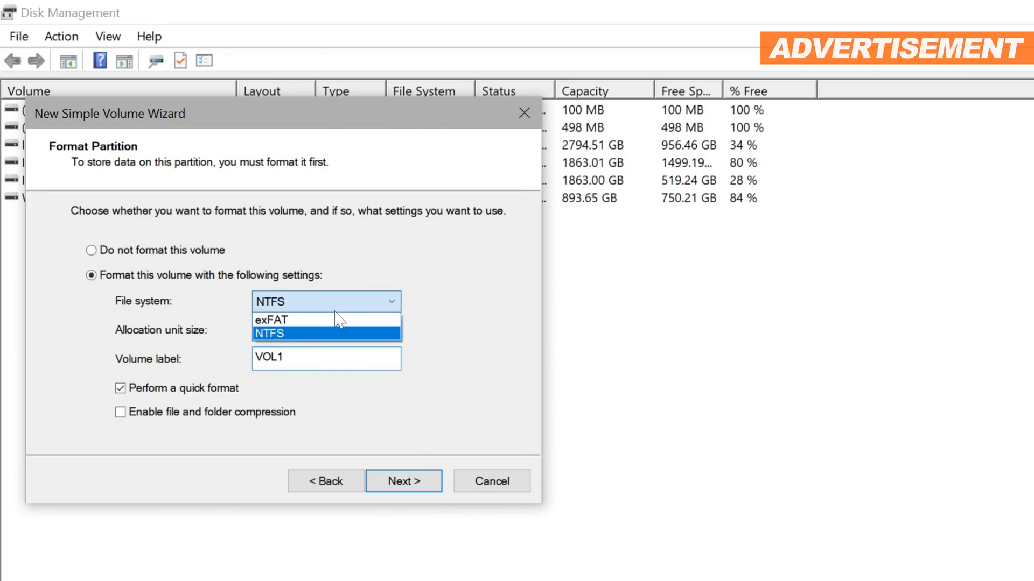
click(335, 334)
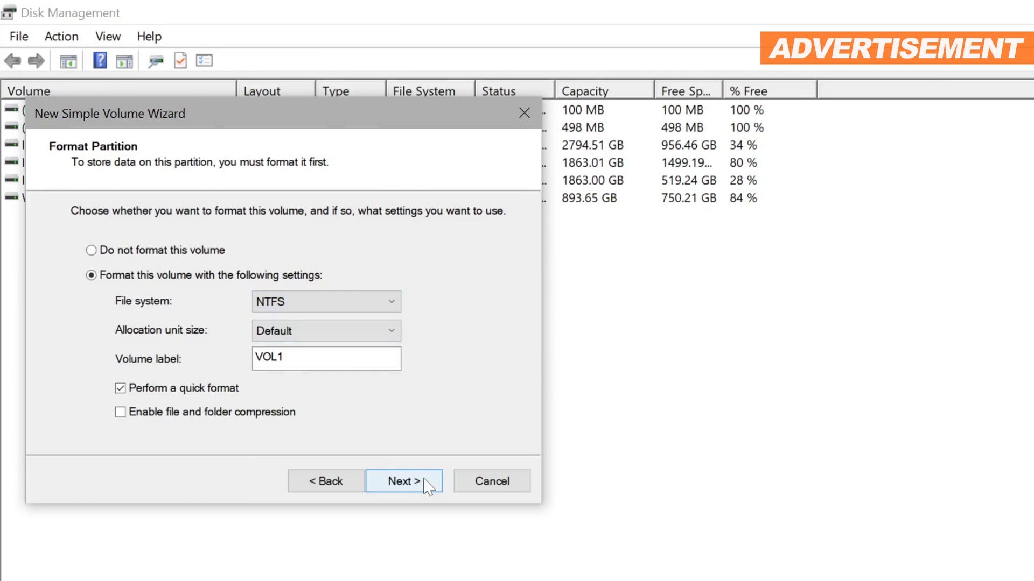
click(404, 481)
click(404, 481)
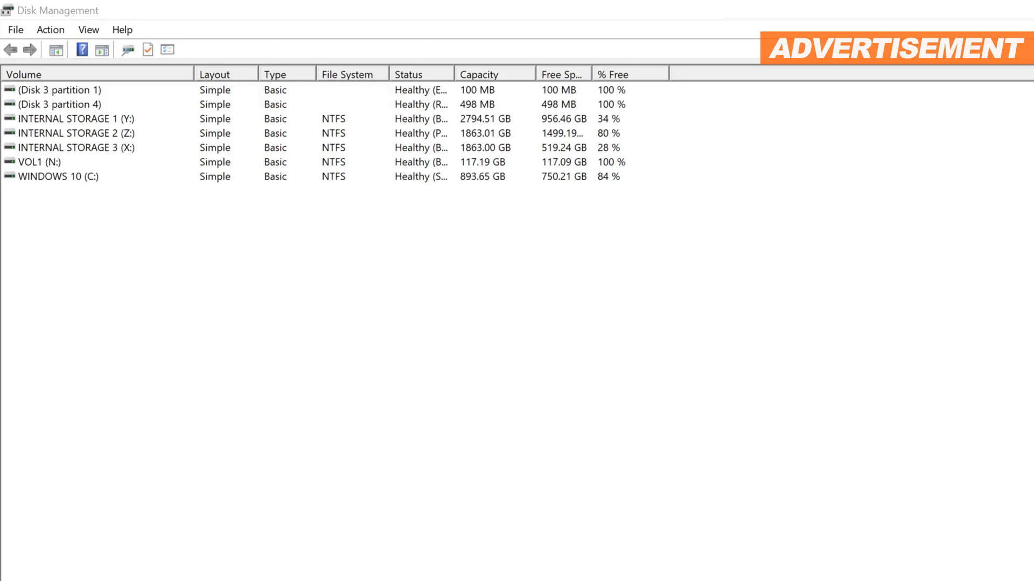
Run the wizard for a second full-size volume with drive letter M and exFAT as its file system
click(331, 394)
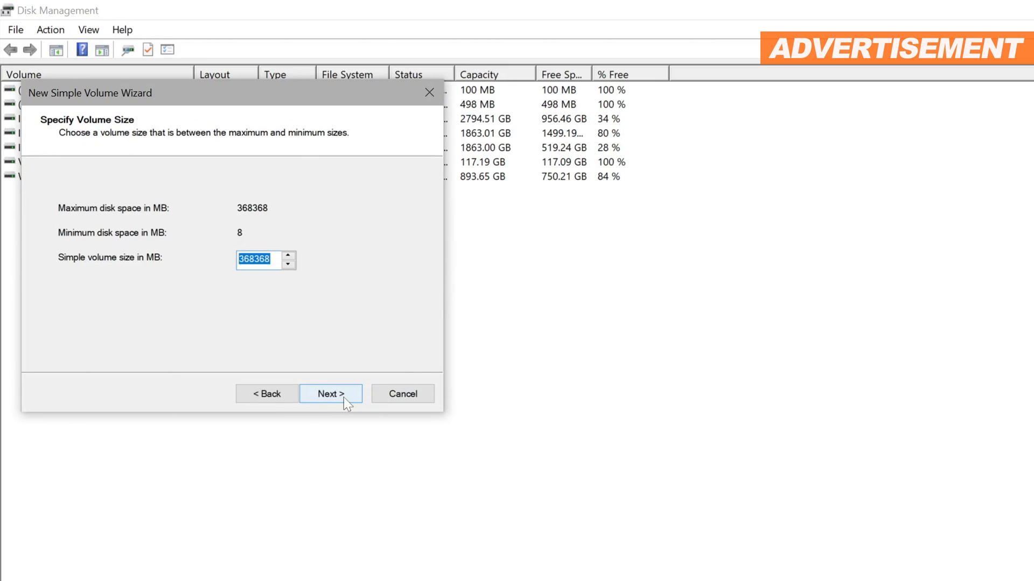
click(331, 394)
click(313, 211)
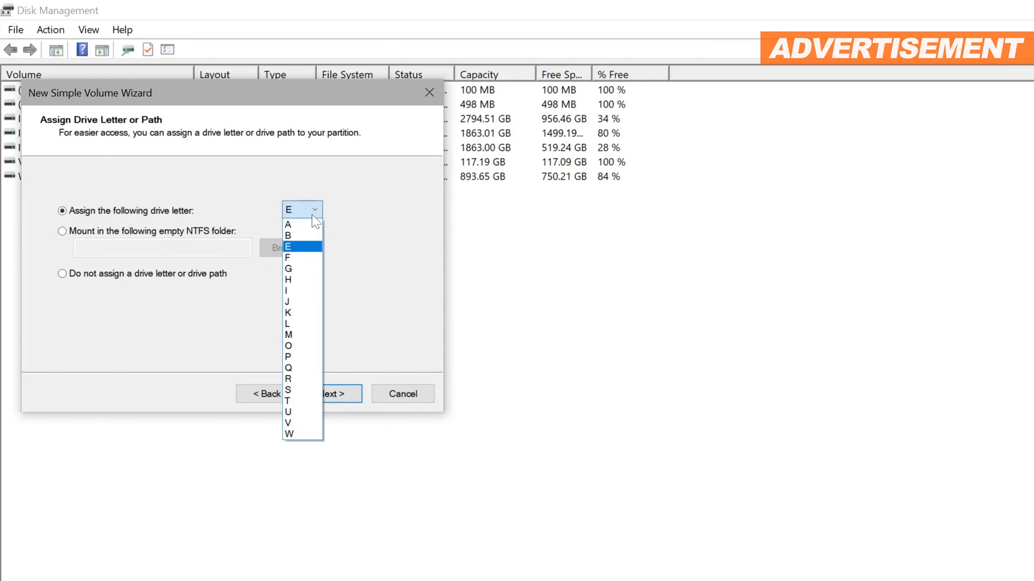
click(305, 336)
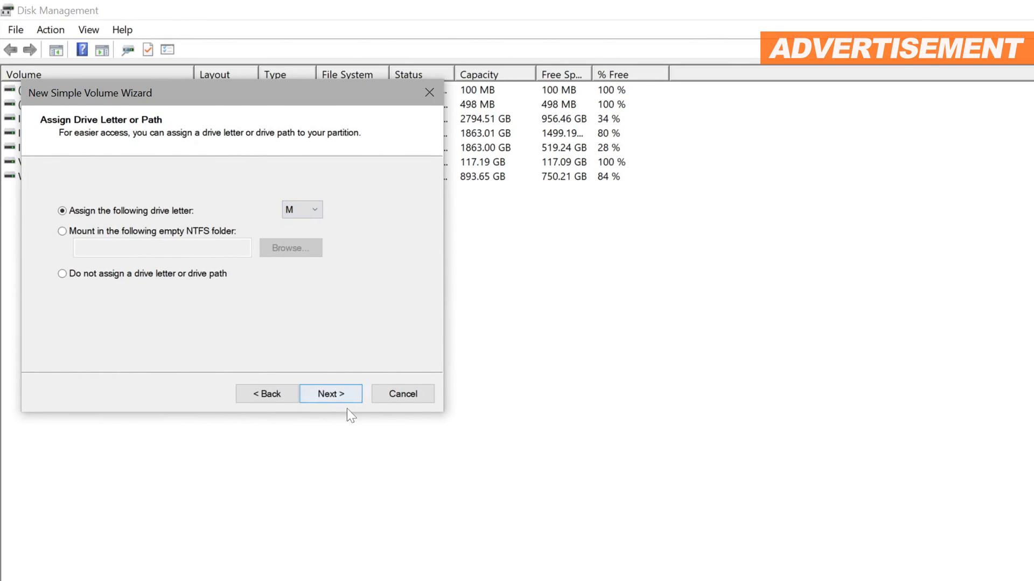
click(340, 395)
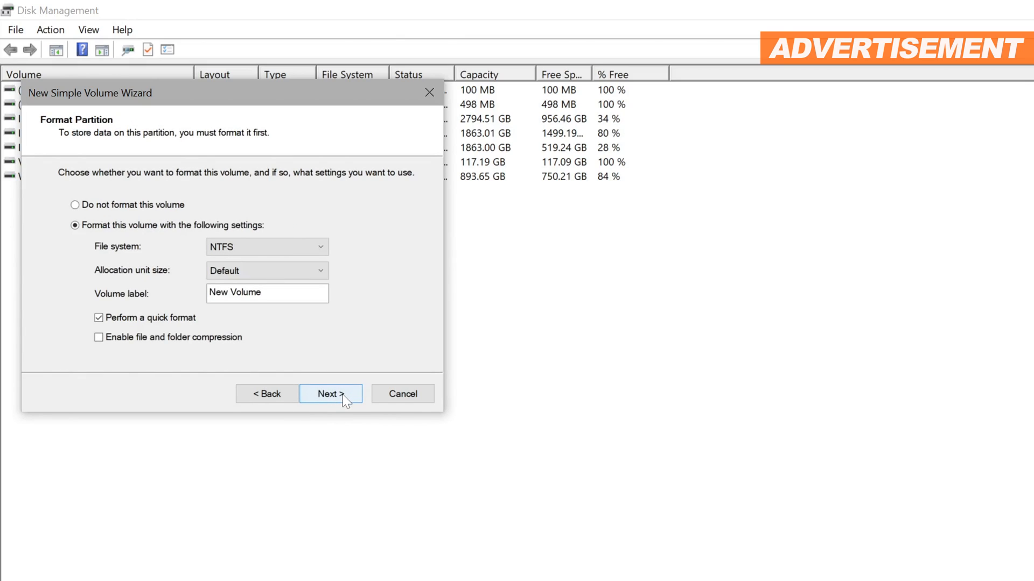
click(229, 259)
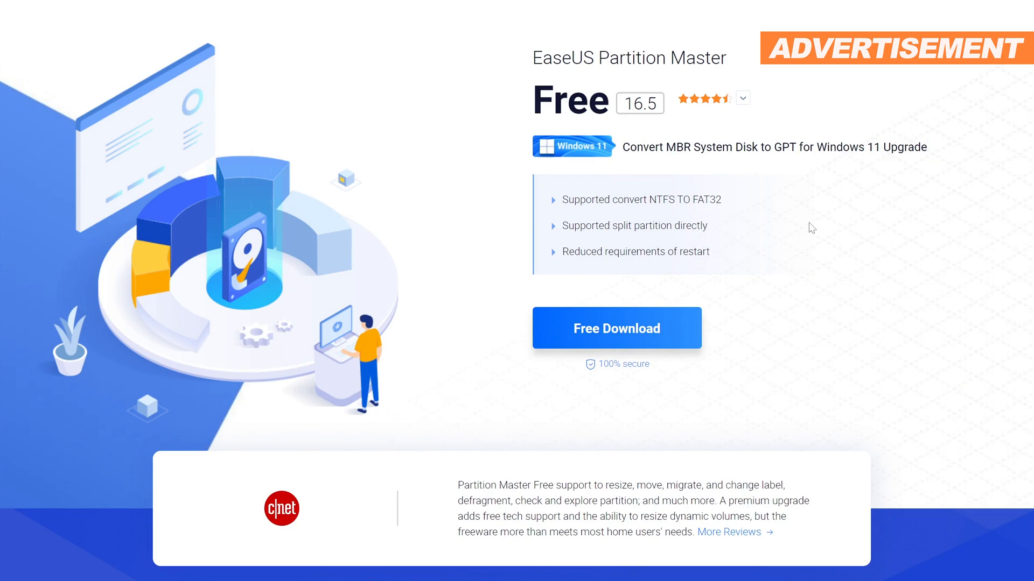
scroll(1028, 196, down, 6)
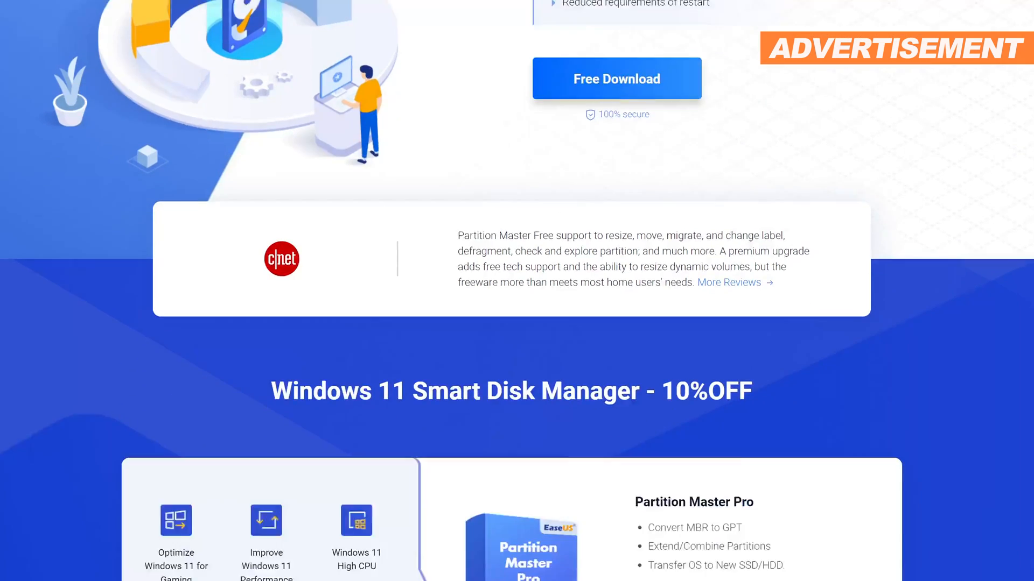
scroll(517, 290, down, 5)
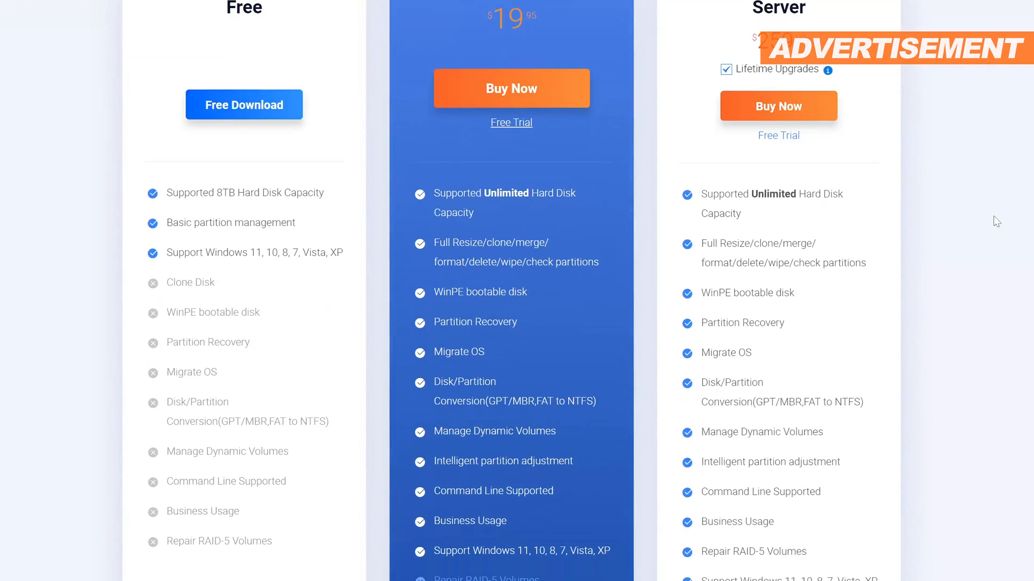
scroll(993, 216, down, 4)
scroll(993, 216, down, 2)
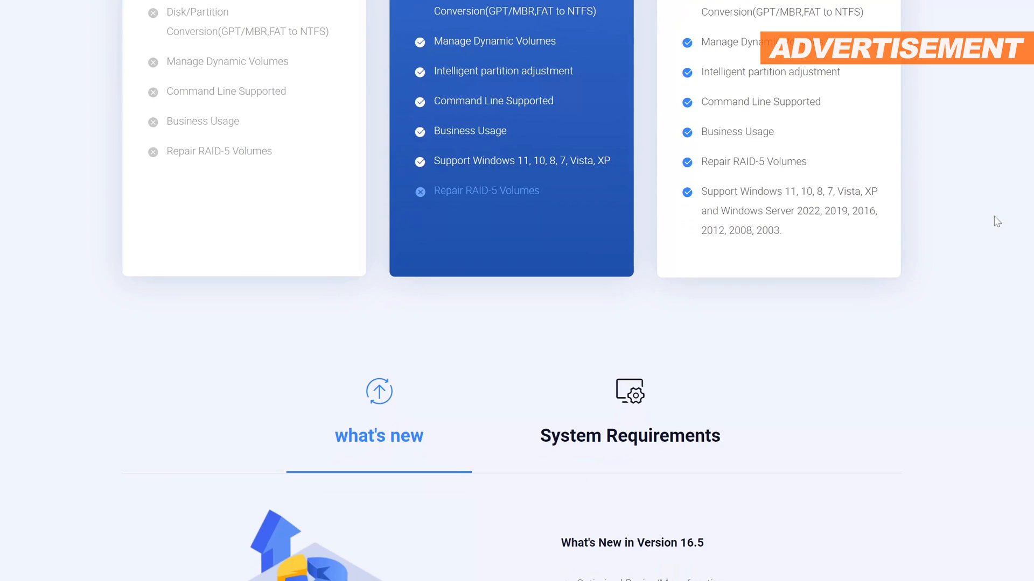
scroll(993, 216, down, 3)
scroll(996, 222, down, 2)
scroll(996, 221, down, 4)
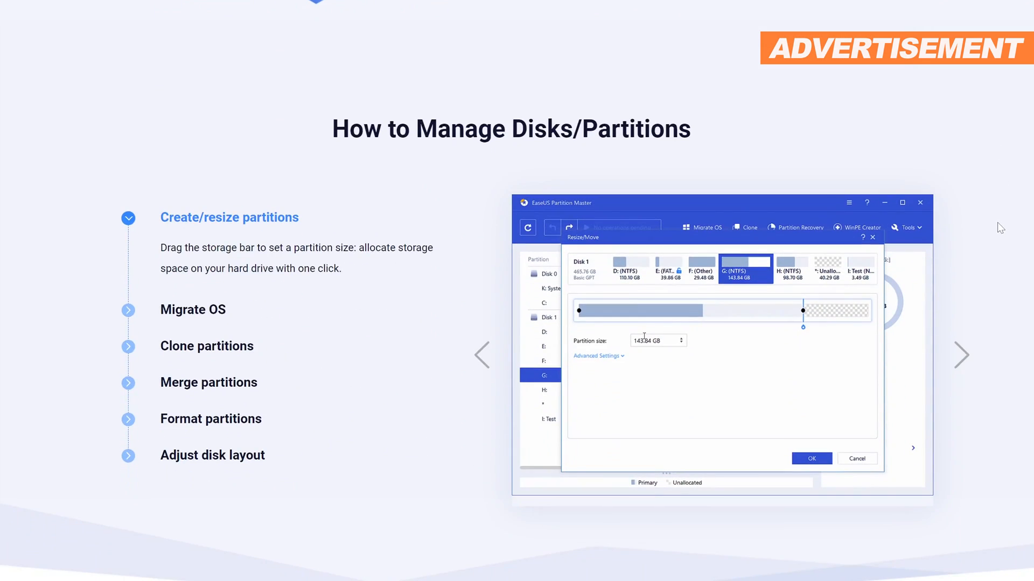
scroll(995, 227, down, 1)
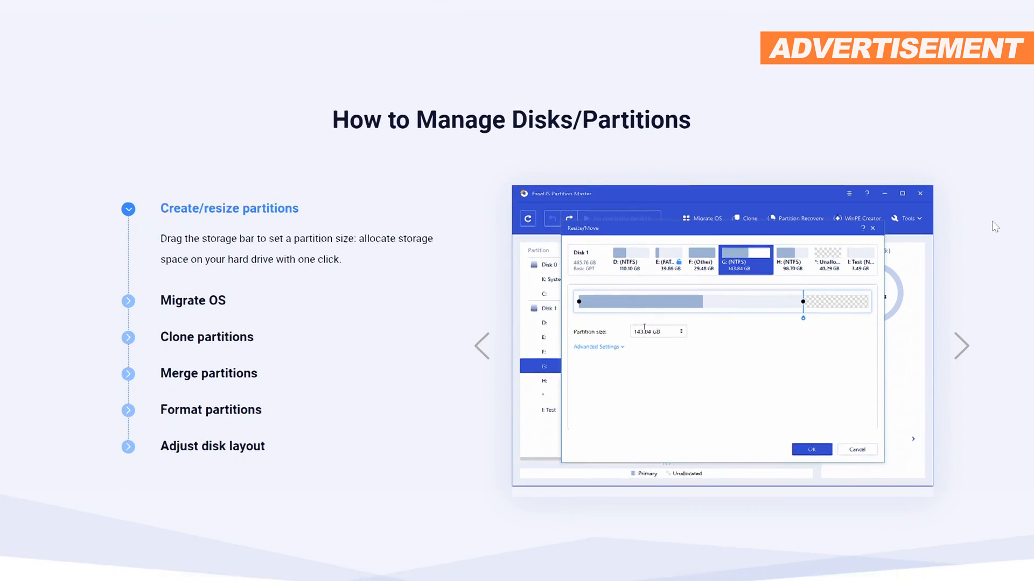
scroll(996, 226, down, 5)
scroll(999, 228, down, 4)
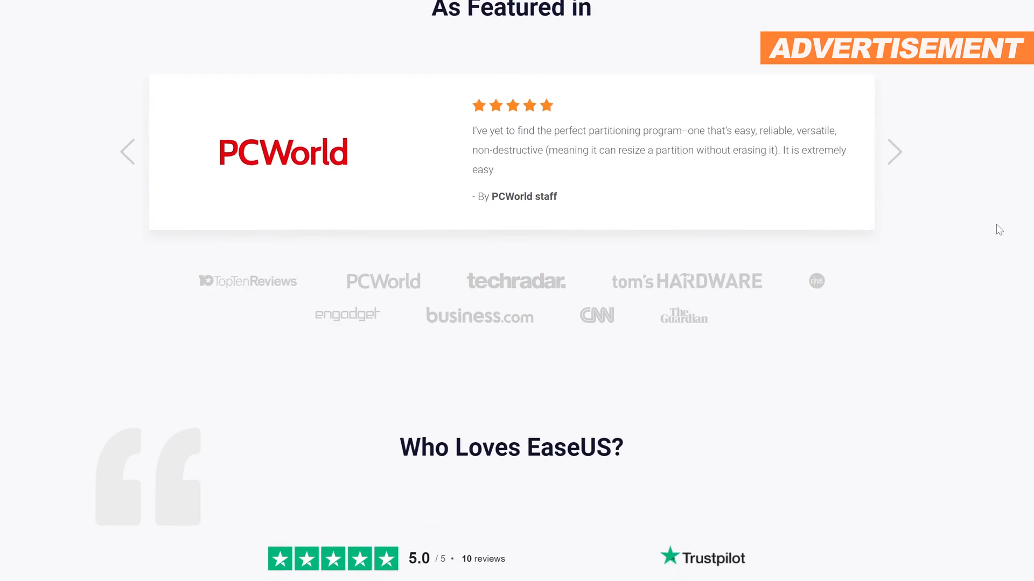
scroll(998, 228, up, 5)
scroll(998, 234, up, 4)
scroll(1002, 244, up, 5)
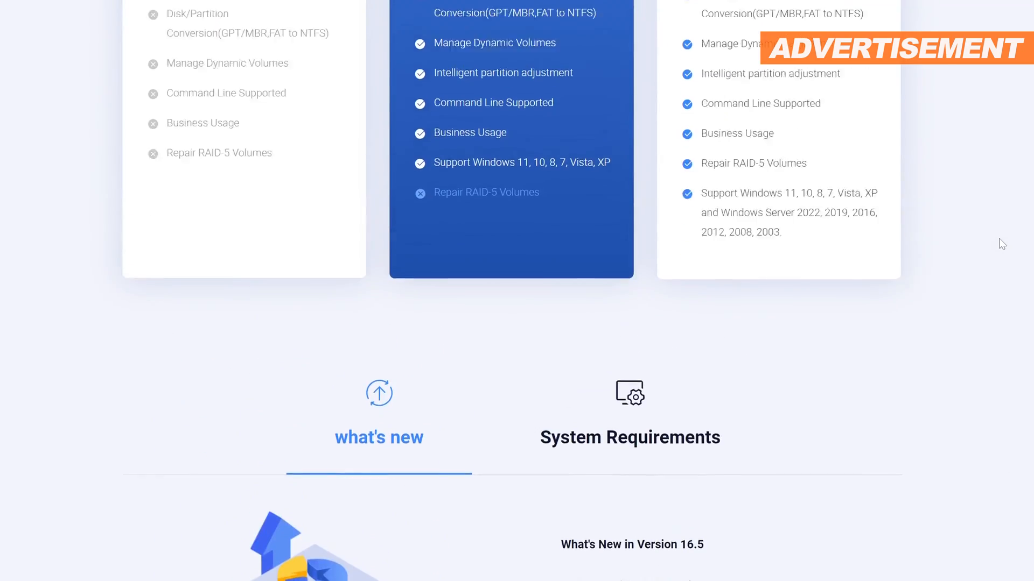
scroll(1002, 245, up, 5)
scroll(1001, 244, up, 5)
scroll(1001, 243, up, 5)
scroll(1001, 244, up, 5)
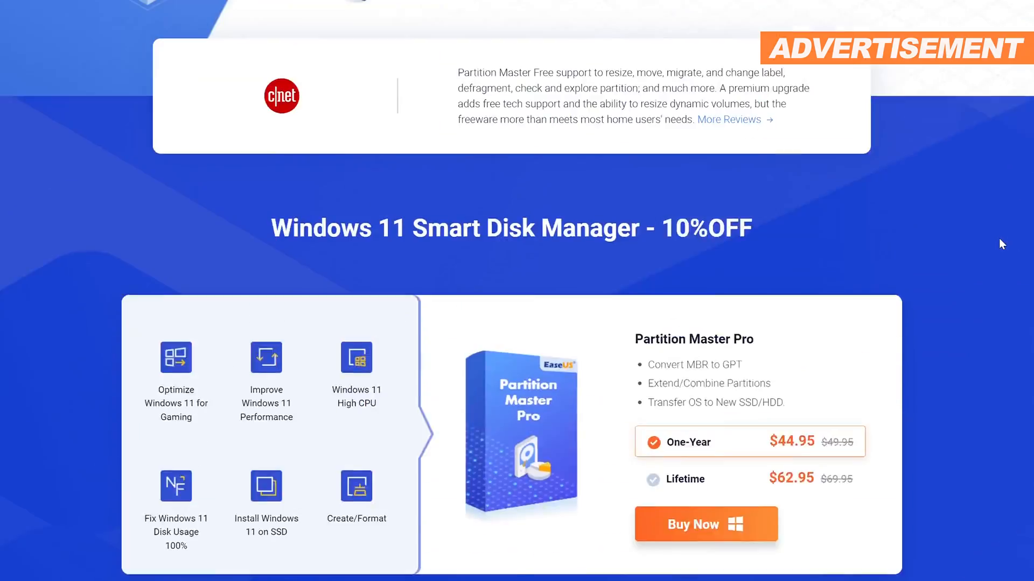
scroll(1001, 244, up, 5)
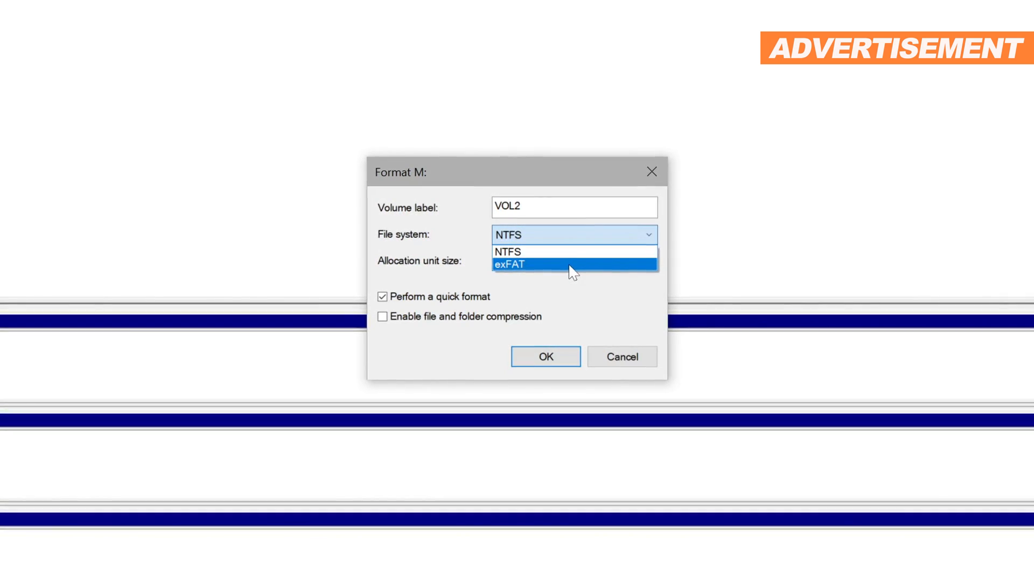
Format drive M as NTFS labelled VOL2, confirming that all its data will be erased
click(565, 252)
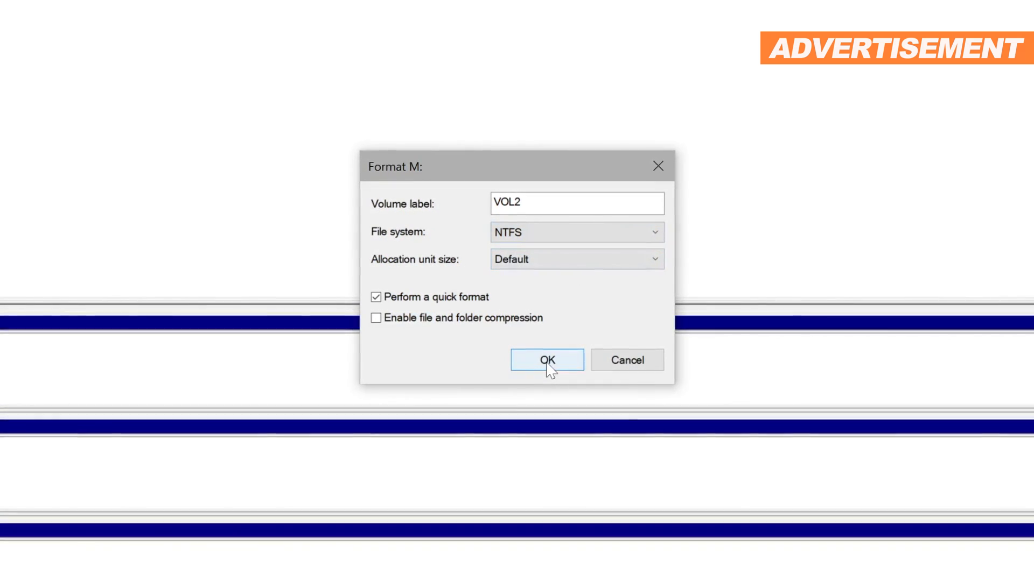
click(548, 362)
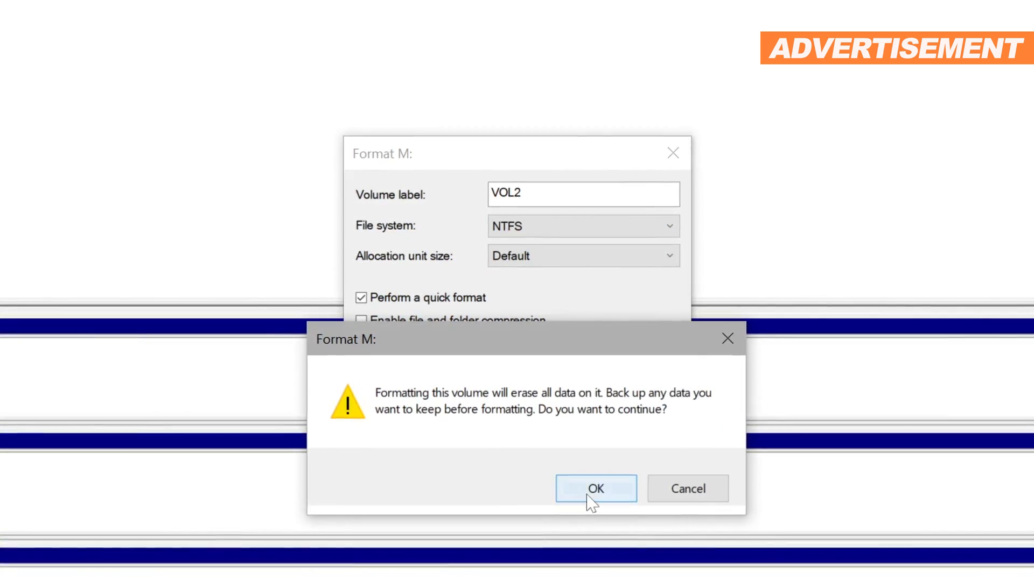
click(595, 489)
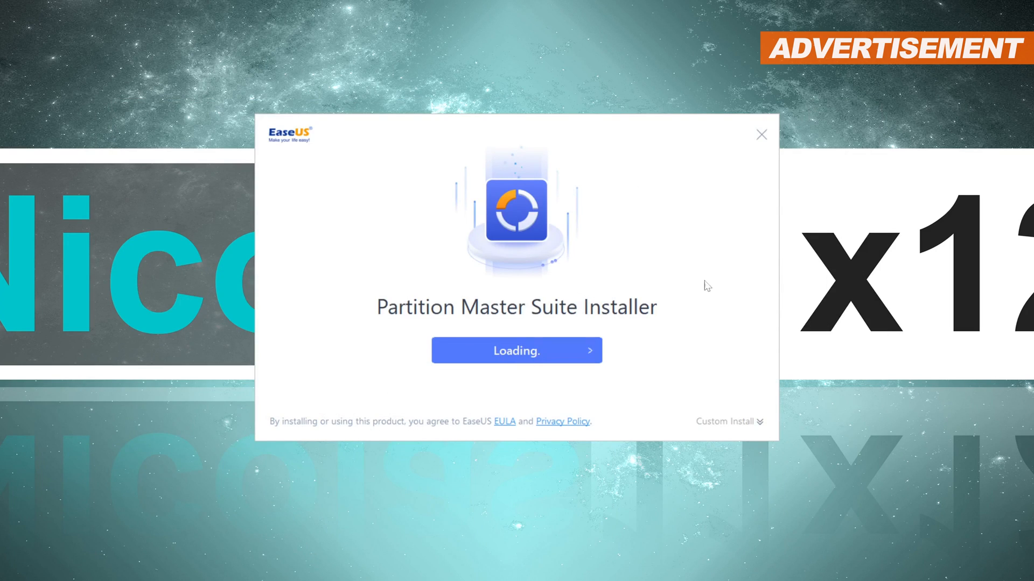
Custom-install the suite keeping English and the default path, then launch Partition Manager
click(731, 422)
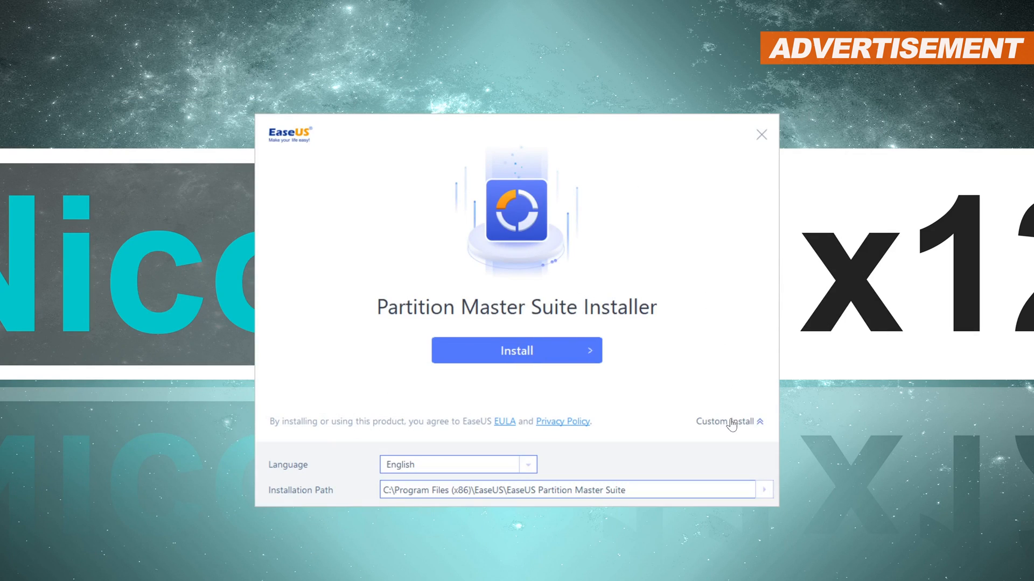
click(528, 465)
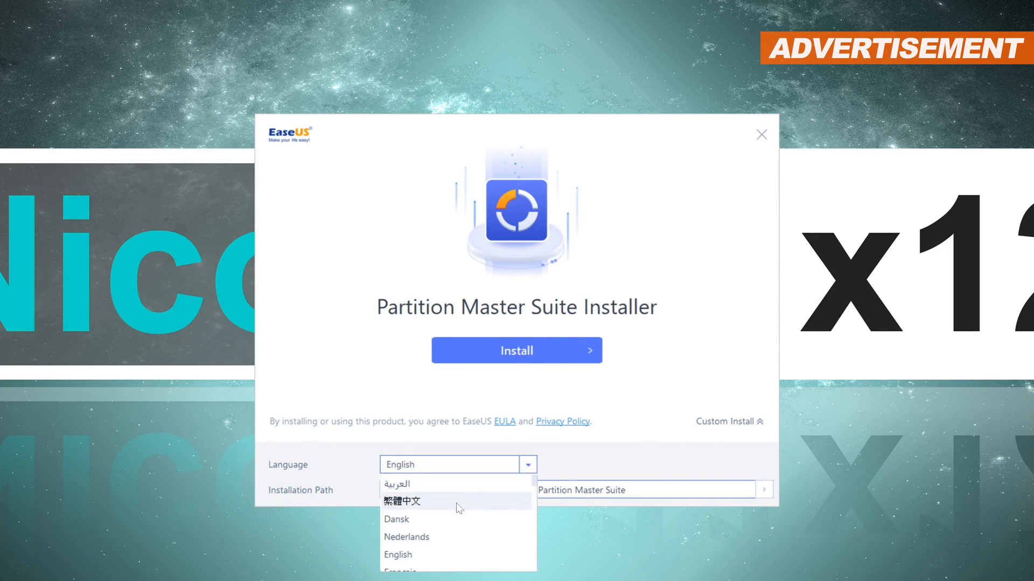
scroll(535, 484, down, 3)
scroll(536, 485, down, 2)
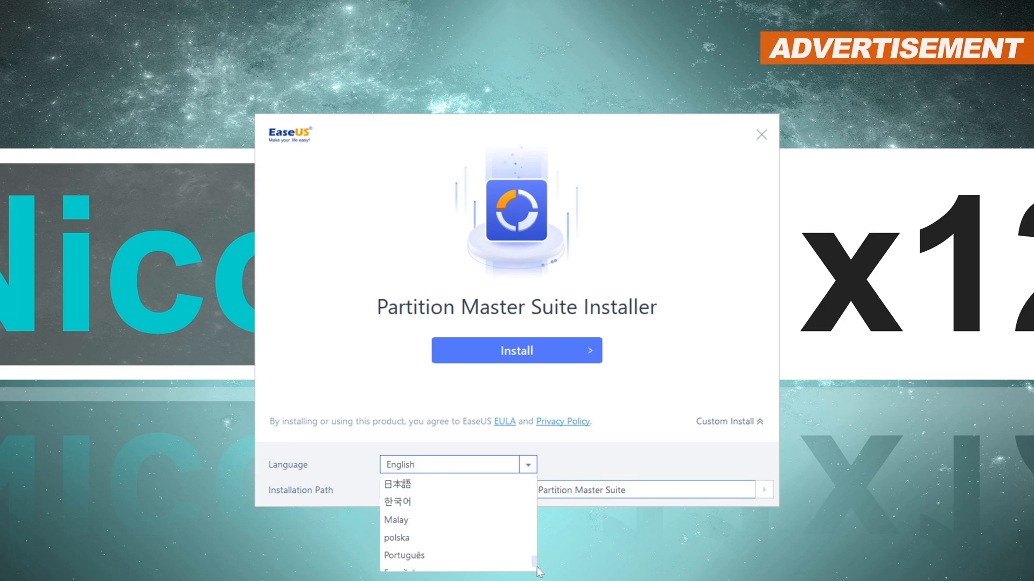
scroll(536, 487, up, 4)
scroll(536, 490, up, 2)
click(536, 484)
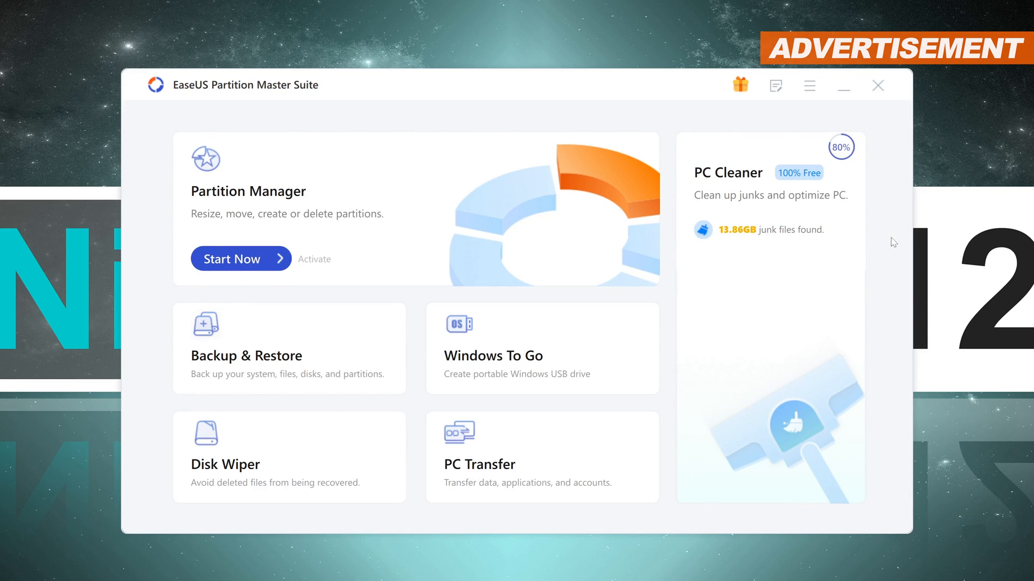
click(818, 213)
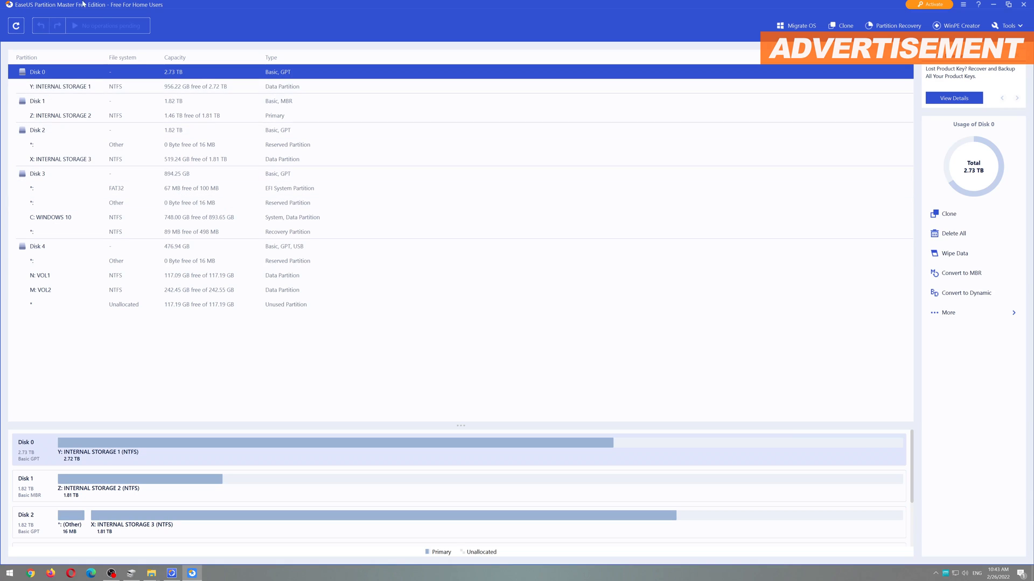
click(98, 86)
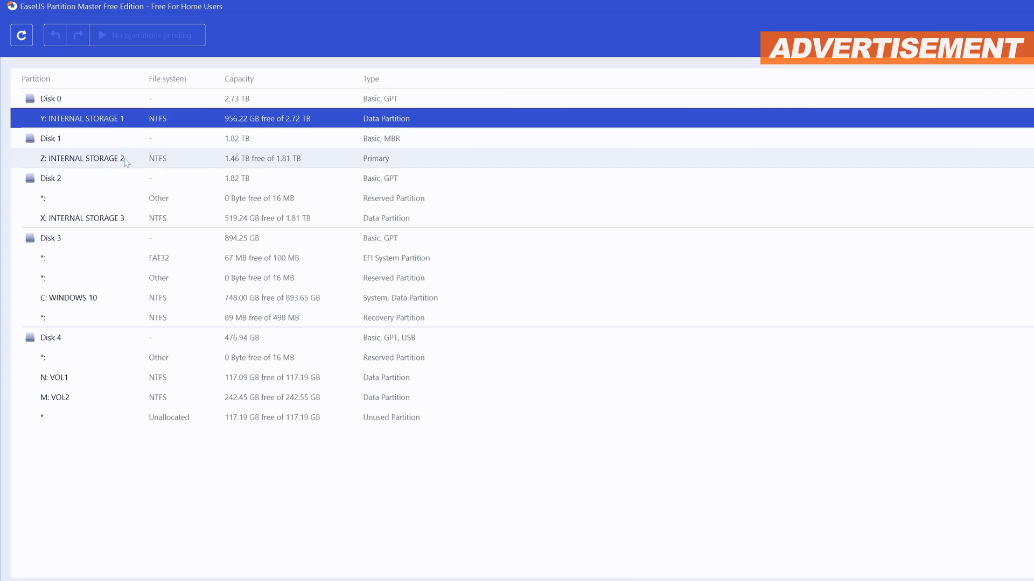
click(125, 159)
click(113, 218)
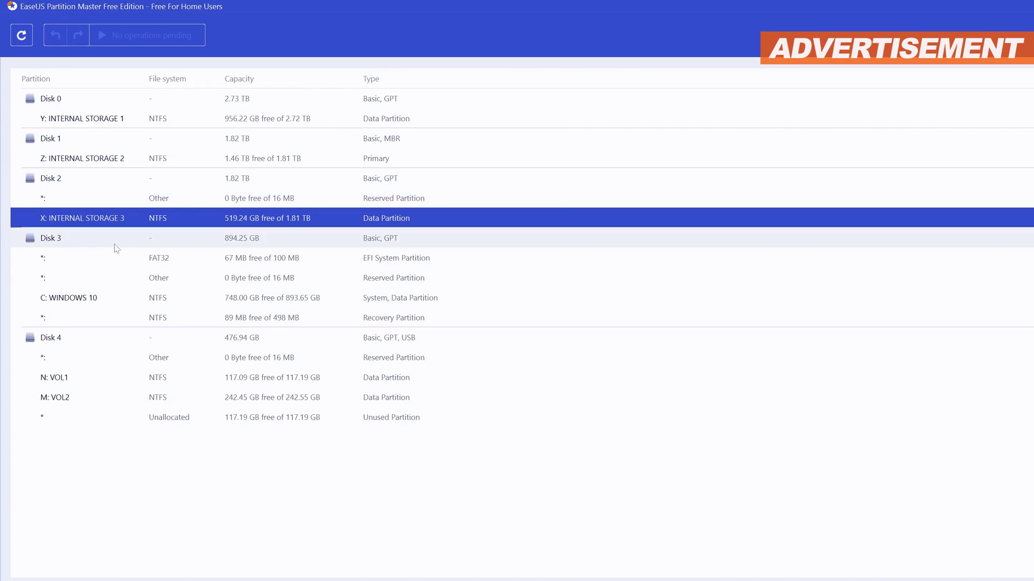
click(118, 305)
click(105, 377)
click(105, 398)
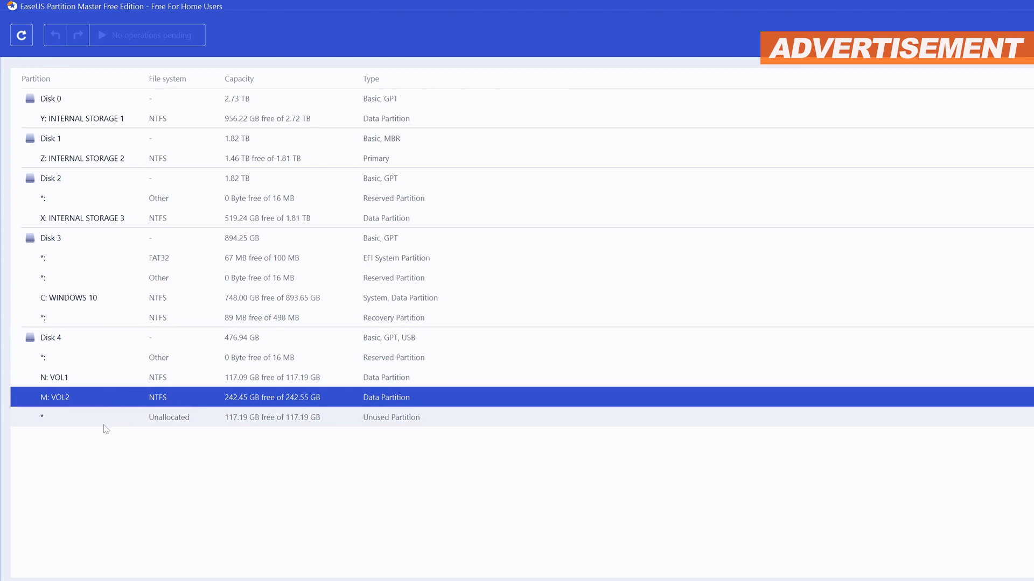
click(104, 417)
click(142, 338)
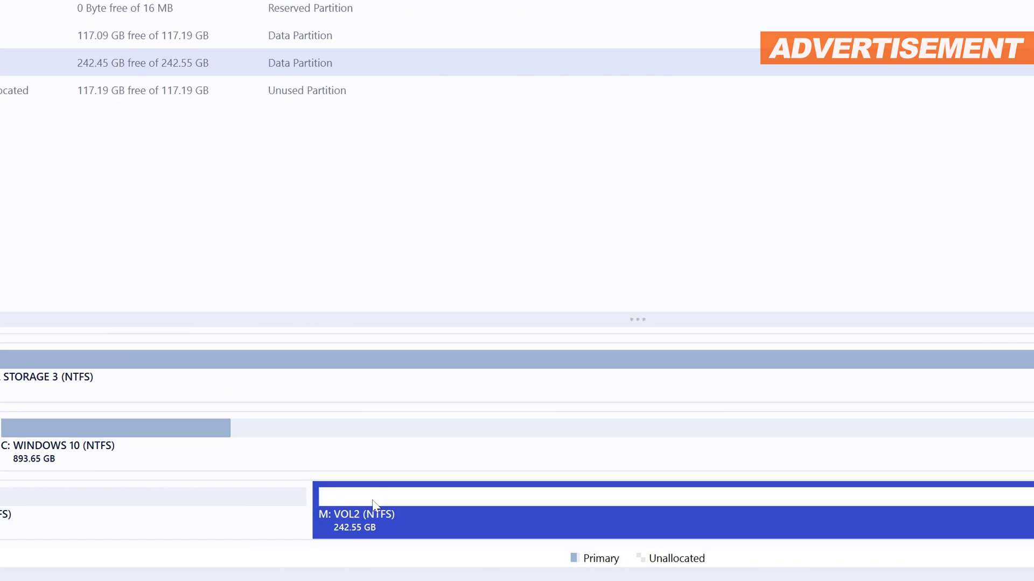
Resize M: VOL2 down to 130.26 GB via Resize/Move and execute, leaving 229.48 GB unallocated
right_click(584, 482)
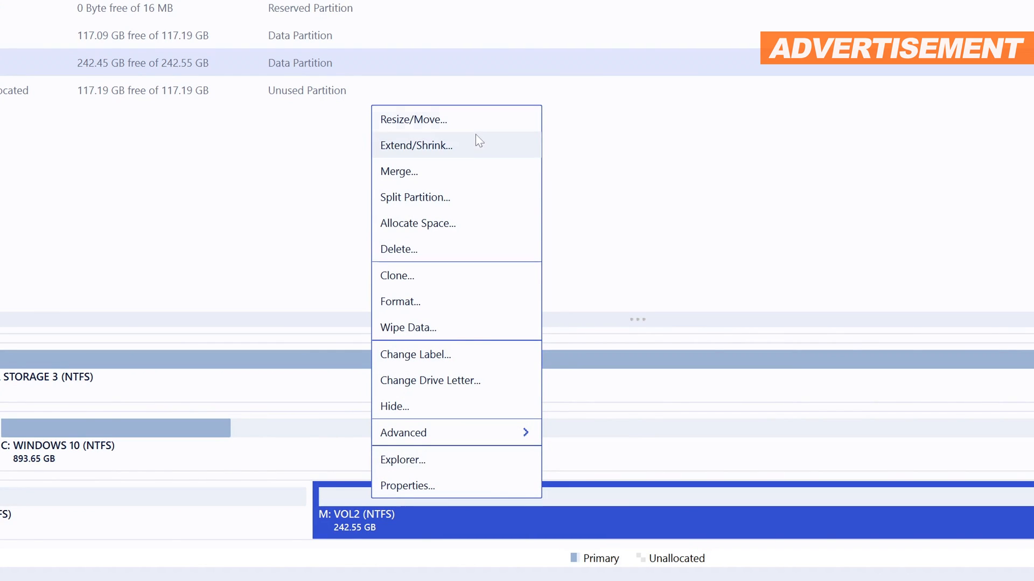
click(460, 121)
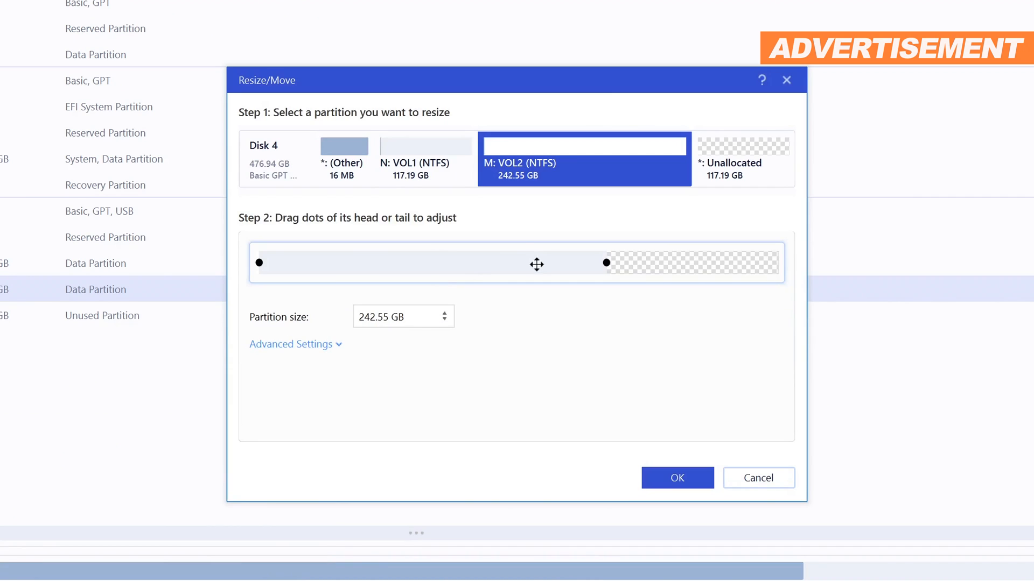
text(250)
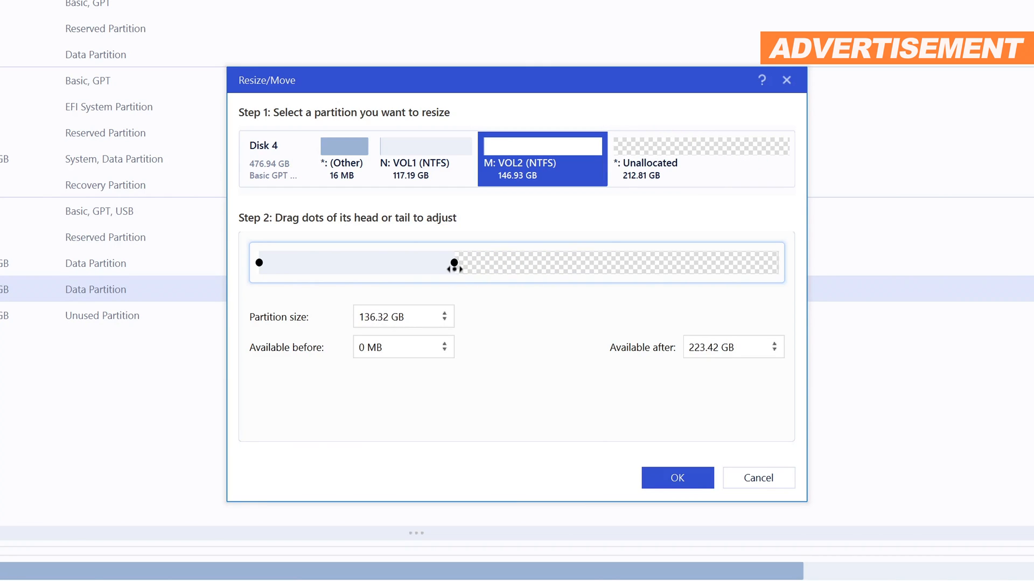
click(677, 478)
click(194, 42)
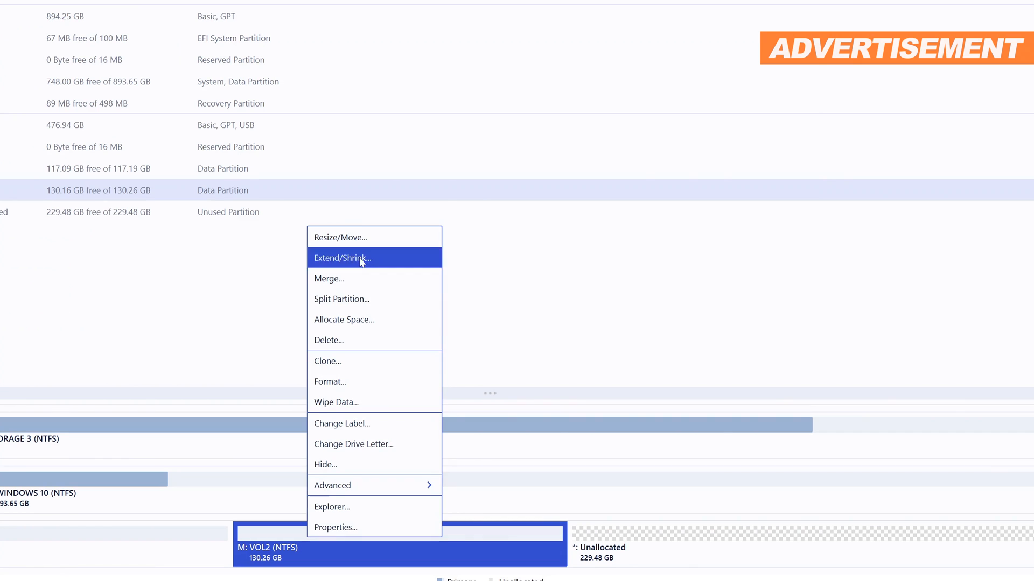
Start Extend/Shrink on VOL2, which ends at the Professional edition upgrade offer
click(362, 258)
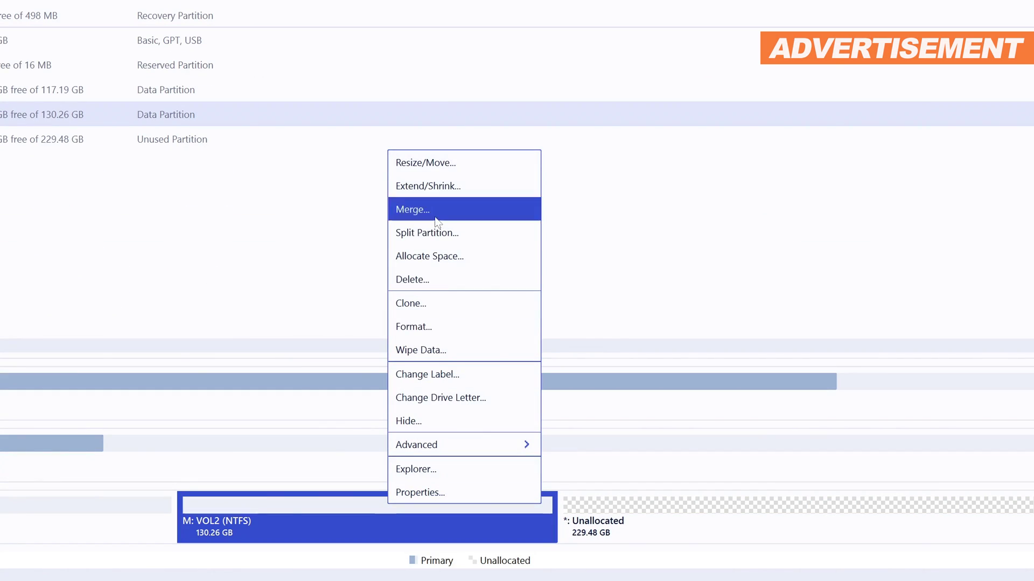
Merge VOL1 into VOL2 as 247.44 GB M:, then apply a split for a new N: partition, hitting the upgrade wall
click(436, 212)
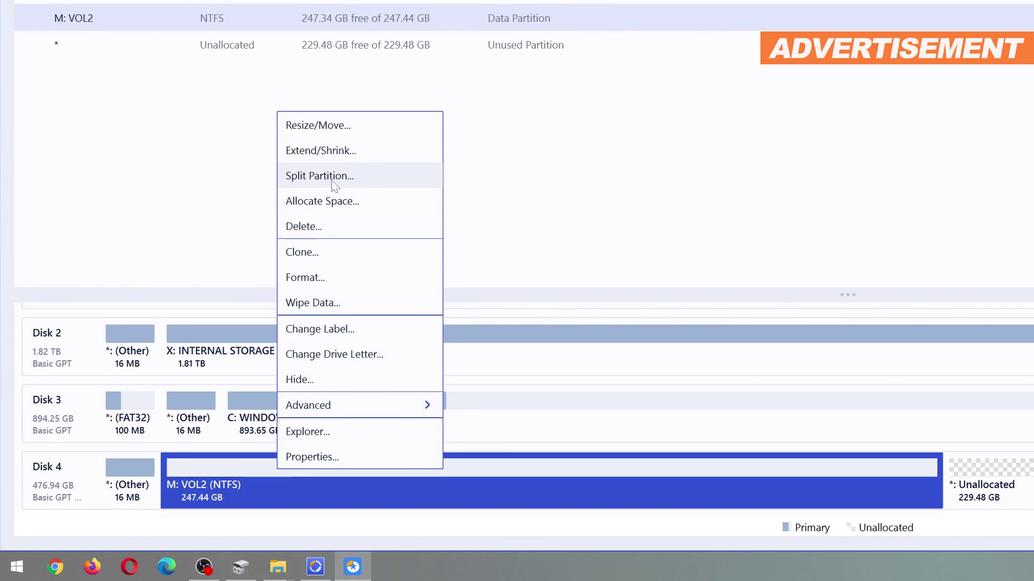
click(333, 179)
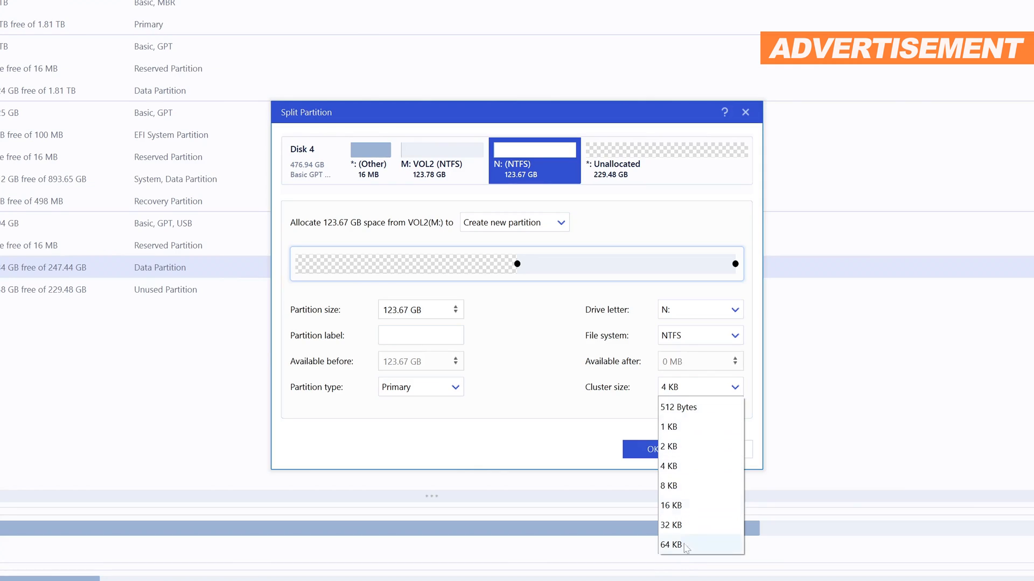
click(653, 452)
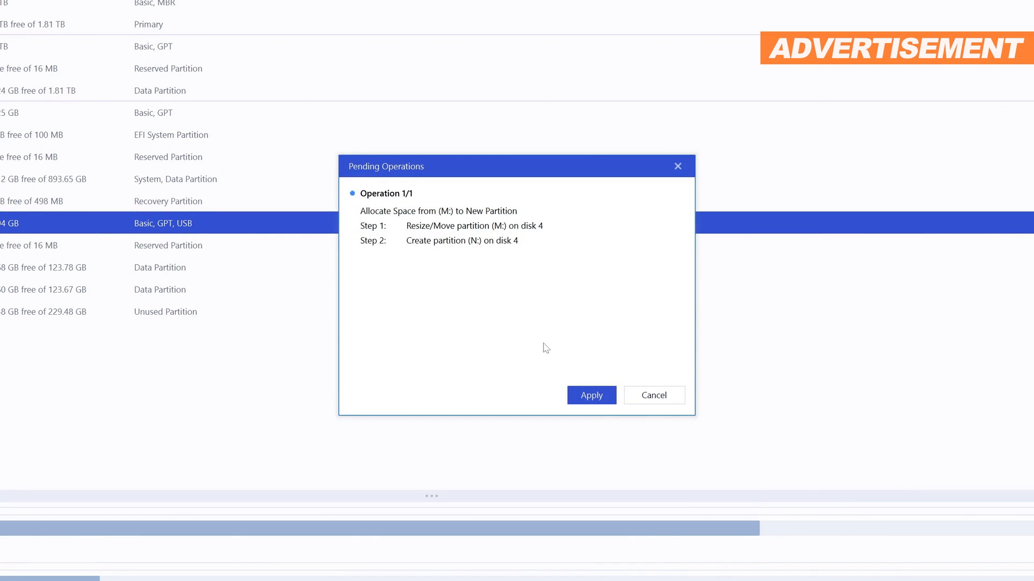
click(592, 396)
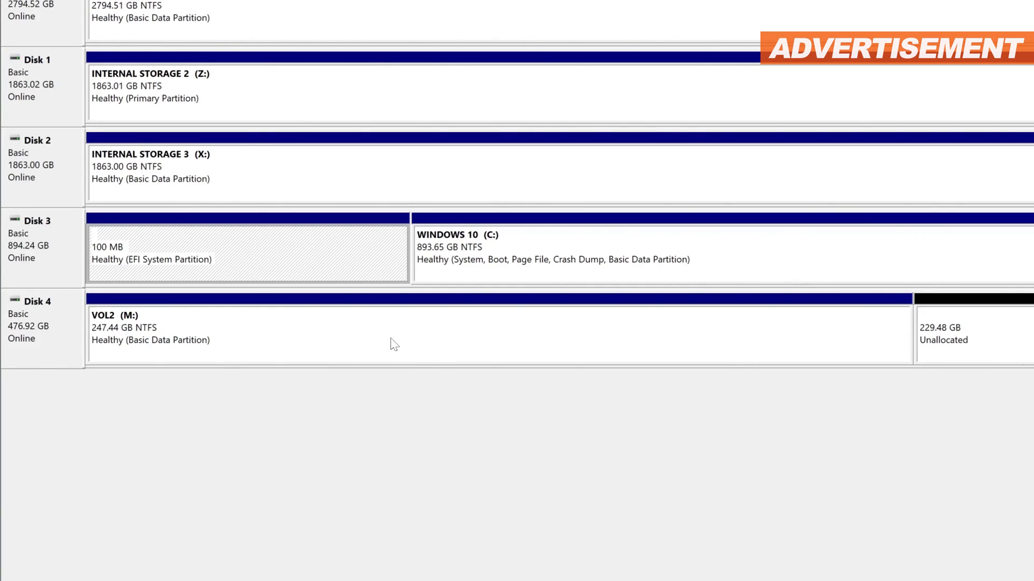
Shrink the VOL2 (M:) volume to free space, then begin the Extend Volume wizard
right_click(391, 344)
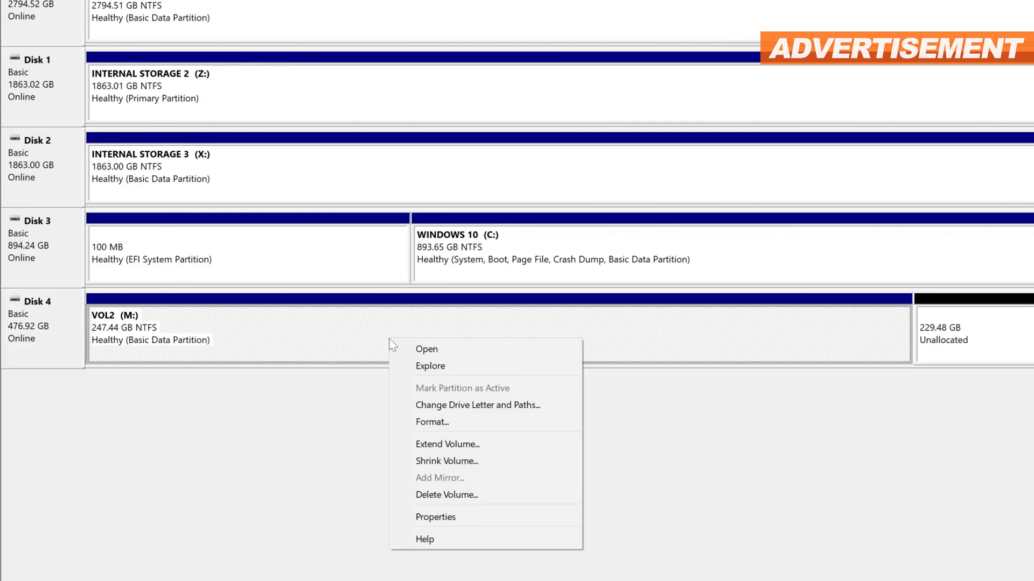
click(432, 463)
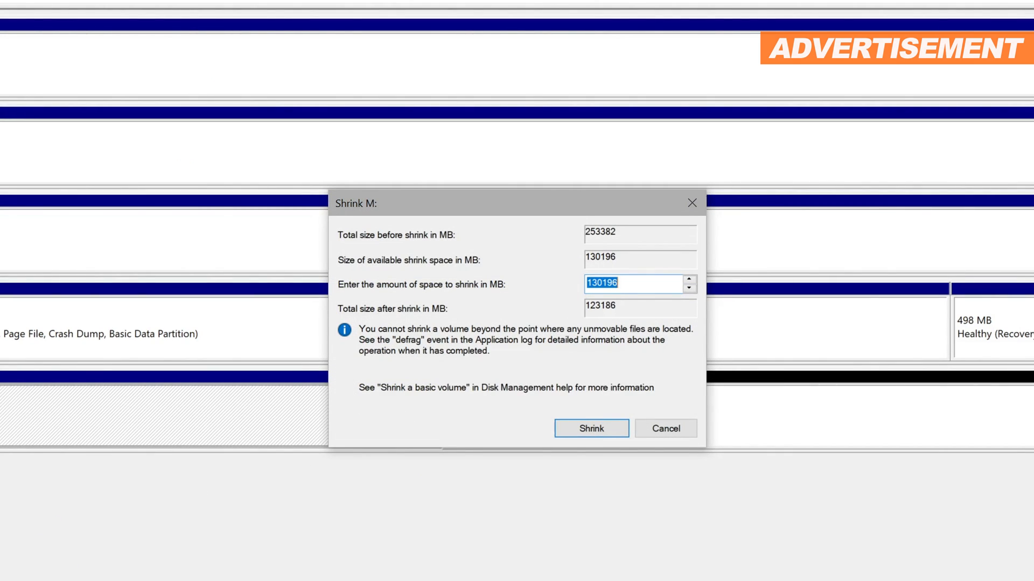
click(597, 429)
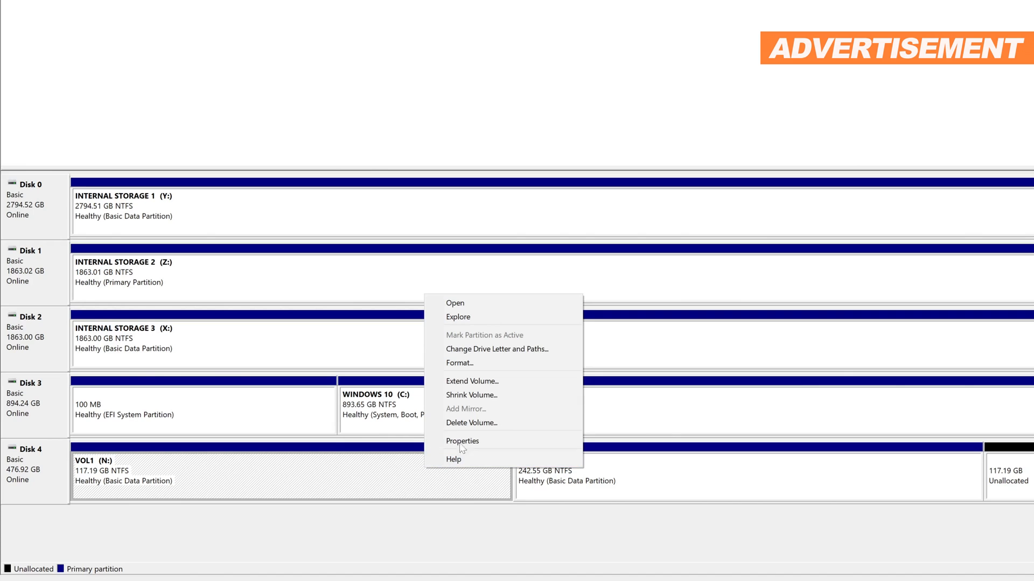
click(500, 383)
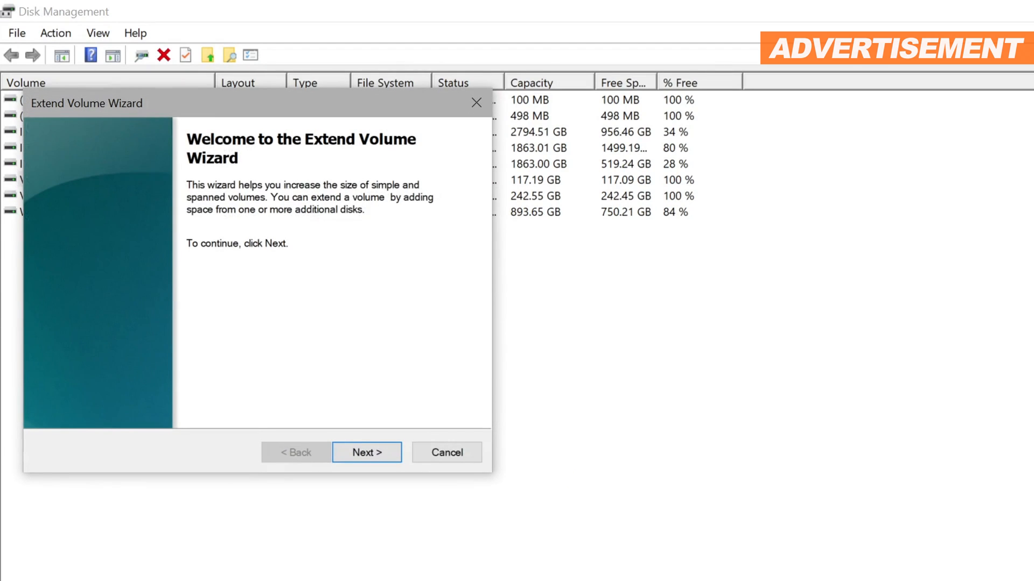
click(379, 452)
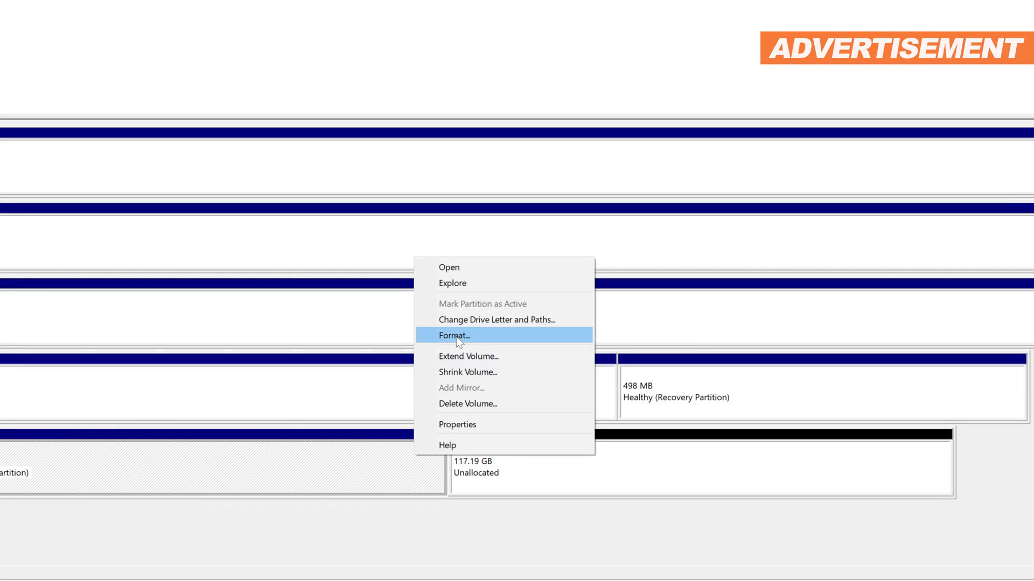
Bring up Format for M: and show its file system list offers only NTFS and exFAT
click(456, 336)
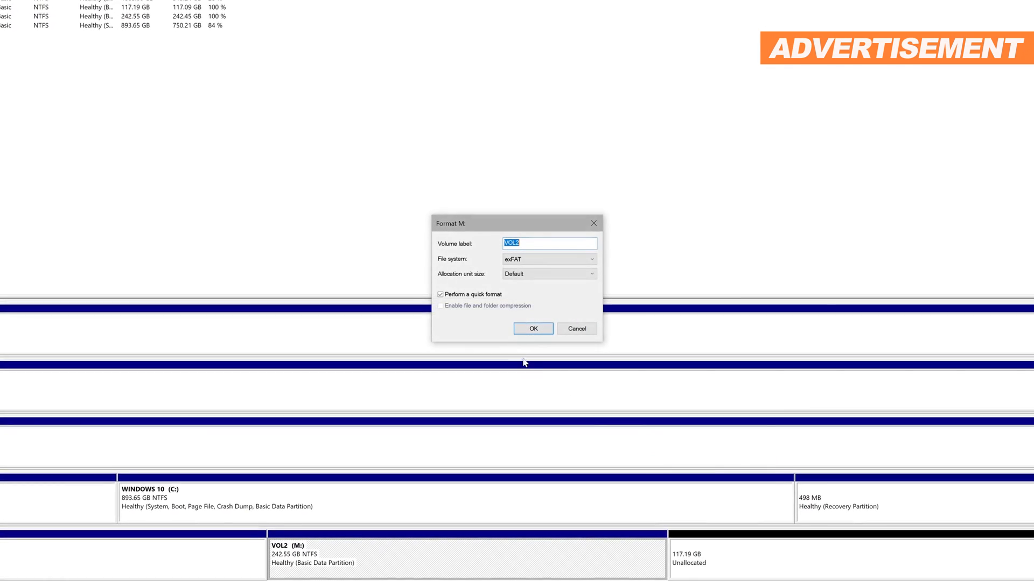
click(535, 259)
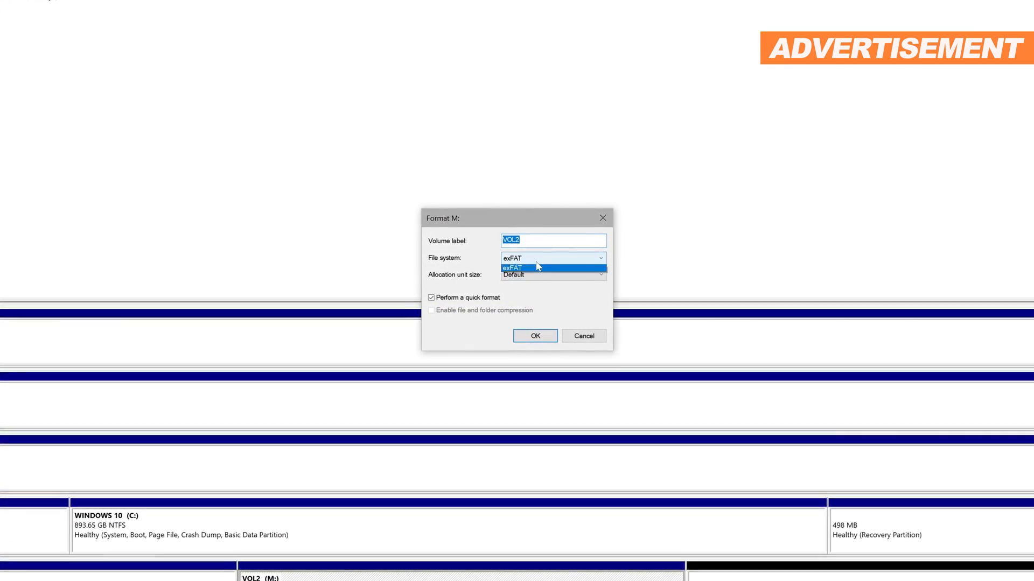
click(536, 276)
click(538, 259)
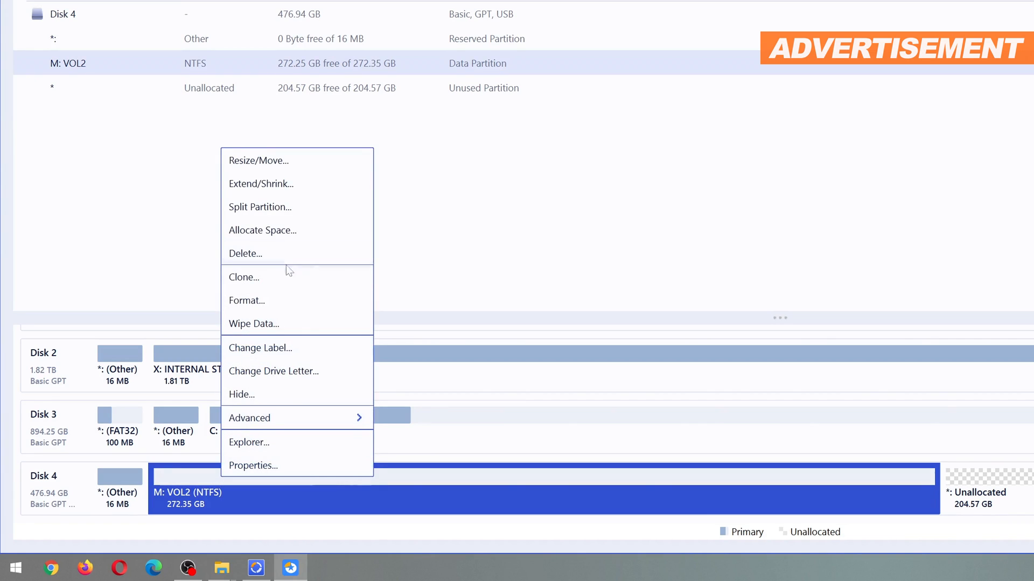
Queue formatting VOL2 (M:) to FAT32, contrasting Disk Management's NTFS/exFAT-only list, and accept the erase warning
click(274, 303)
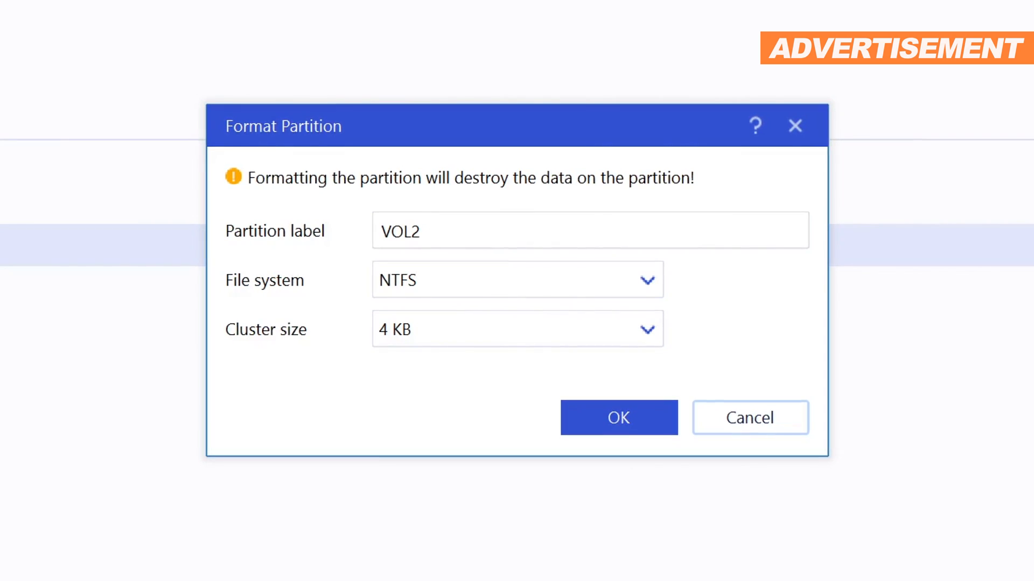
click(469, 282)
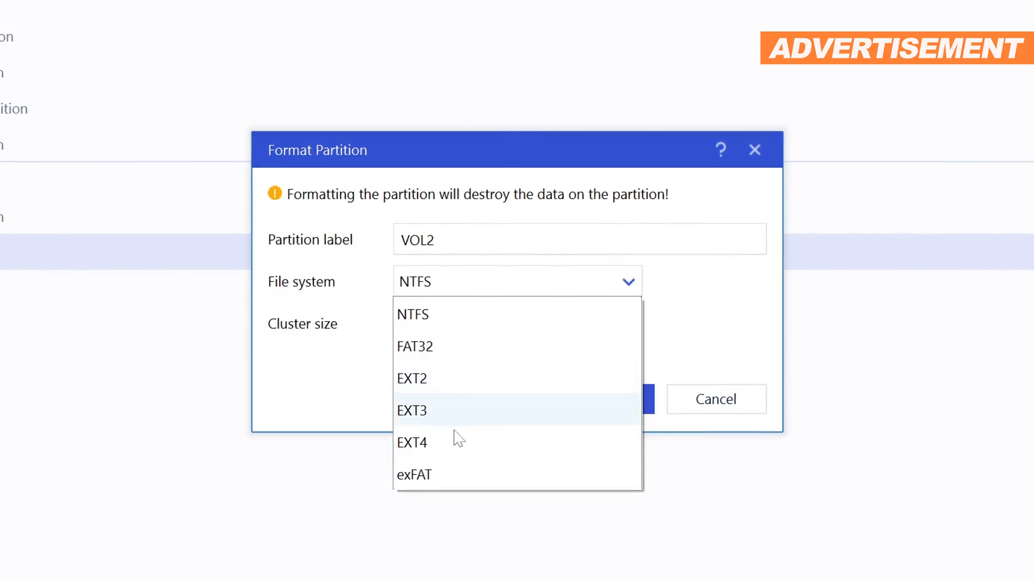
click(422, 345)
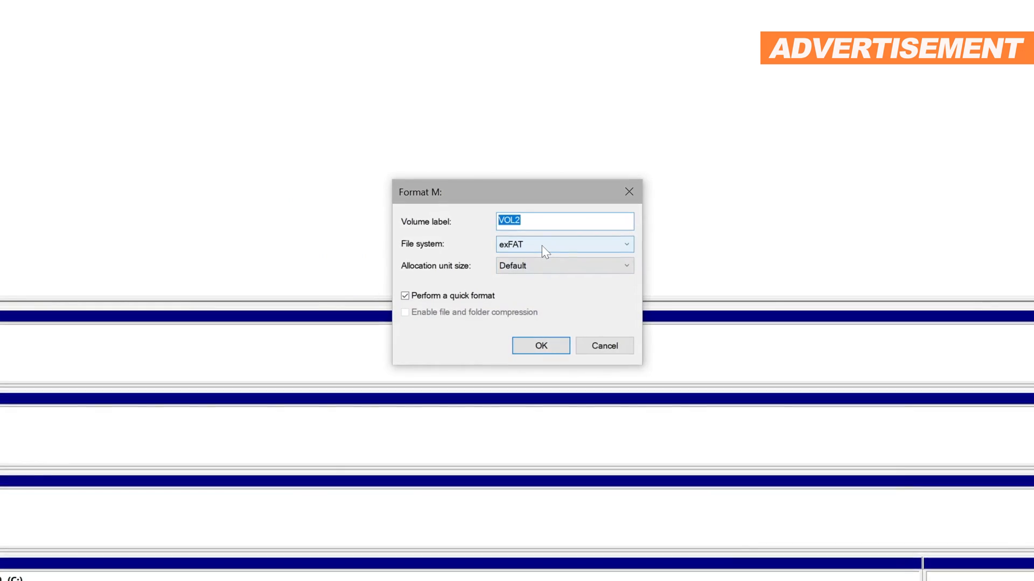
click(543, 246)
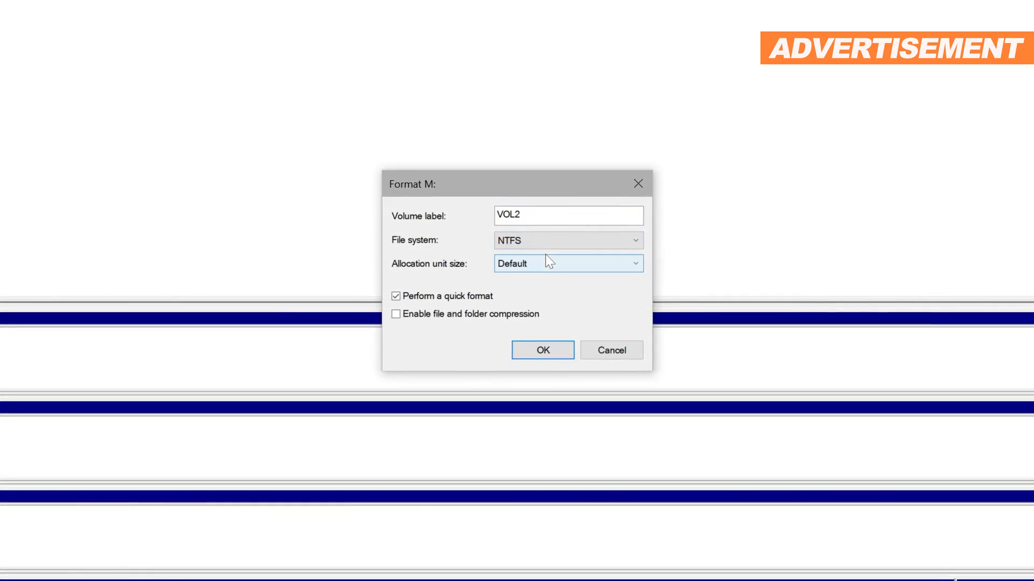
click(557, 242)
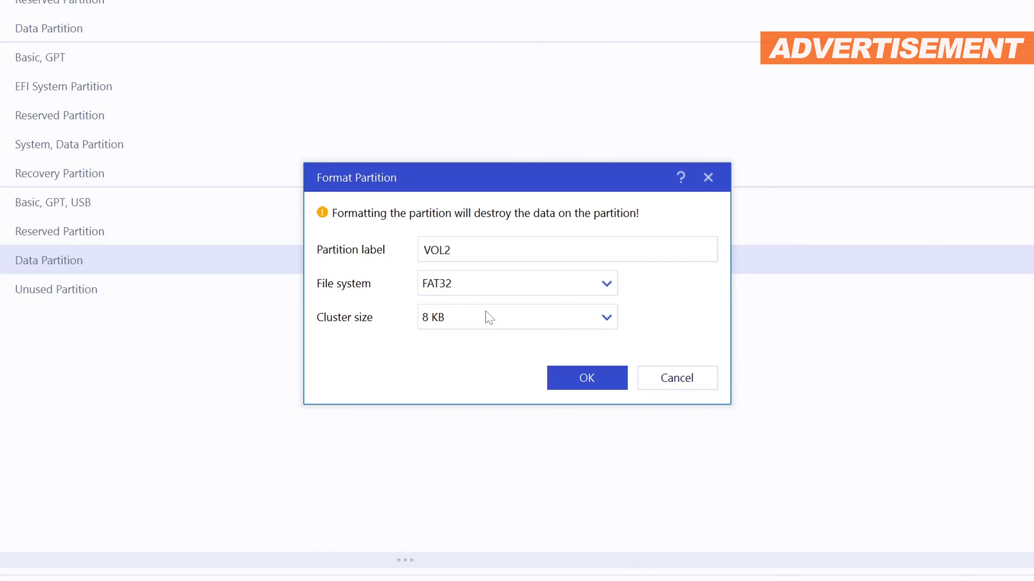
click(586, 378)
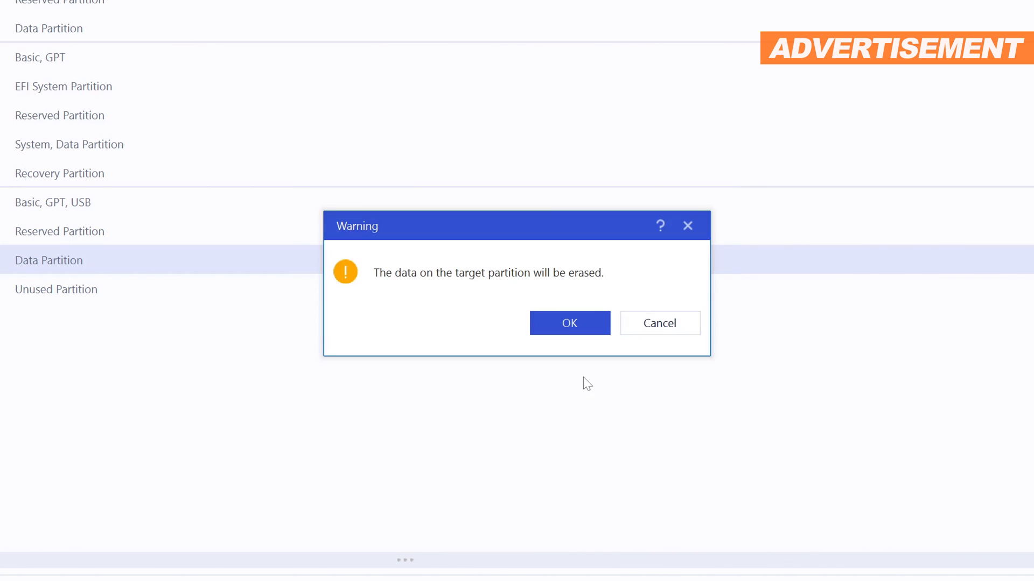
click(573, 329)
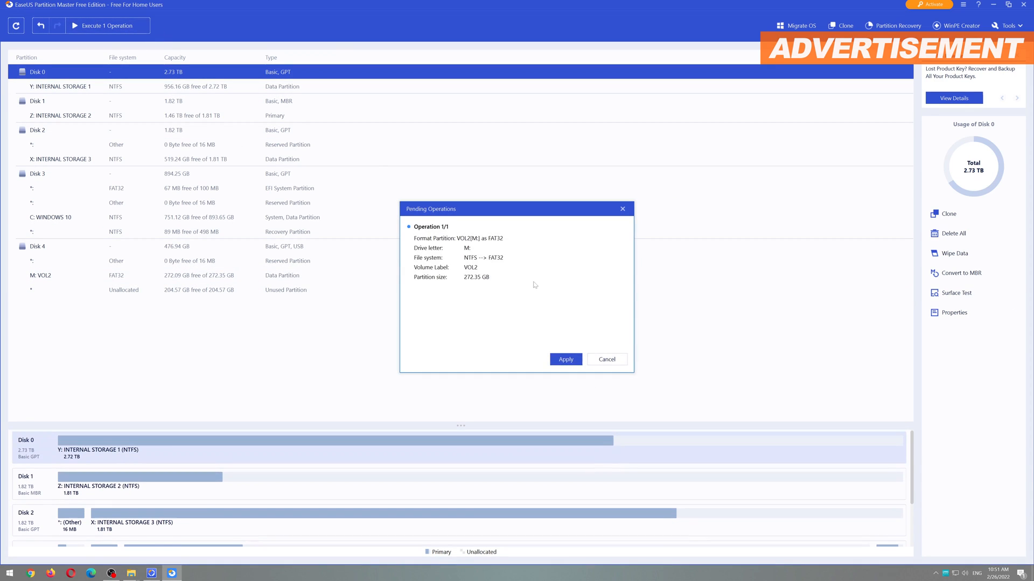
Apply the queued FAT32 format, then confirm reformatting VOL2 back to NTFS
click(567, 360)
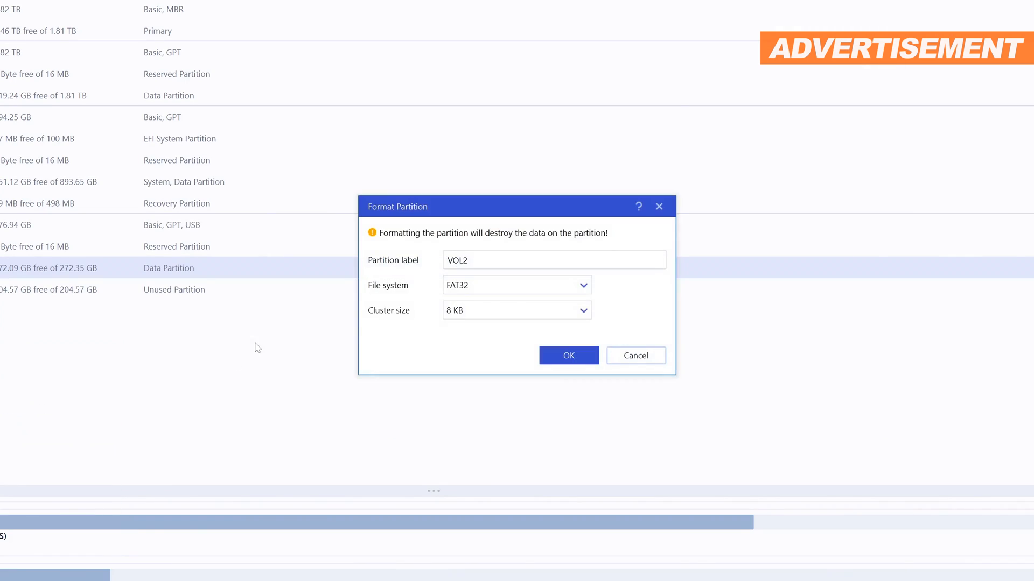
click(569, 356)
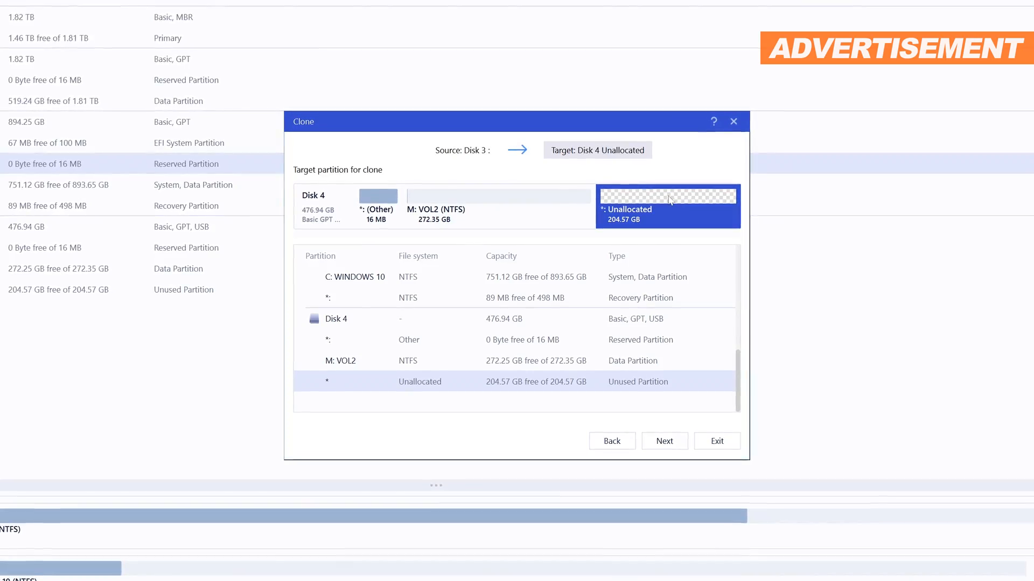
Choose Disk 4's unallocated space as the clone target and proceed, hitting the Pro upgrade prompt
click(417, 360)
click(413, 319)
click(417, 339)
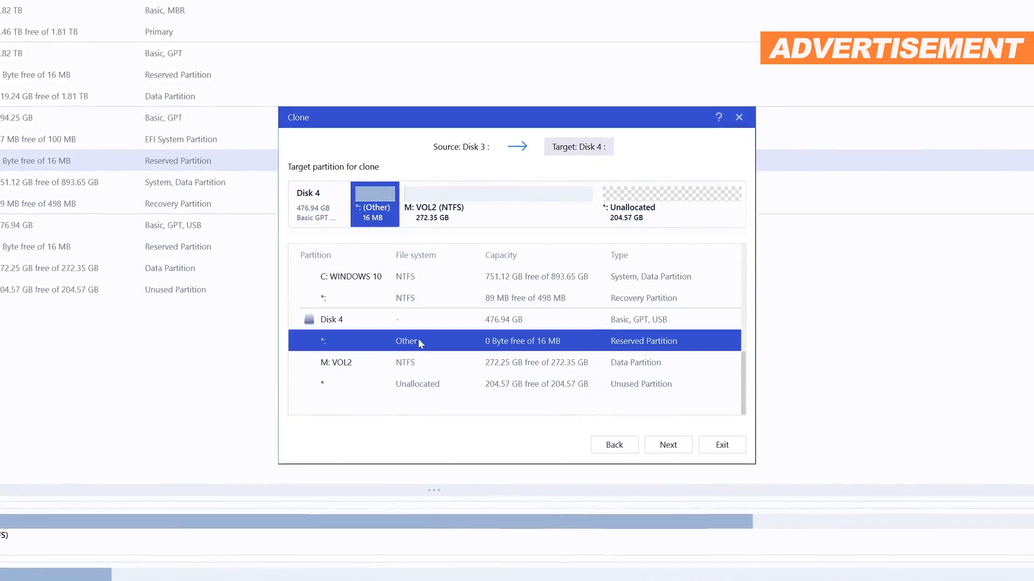
click(421, 383)
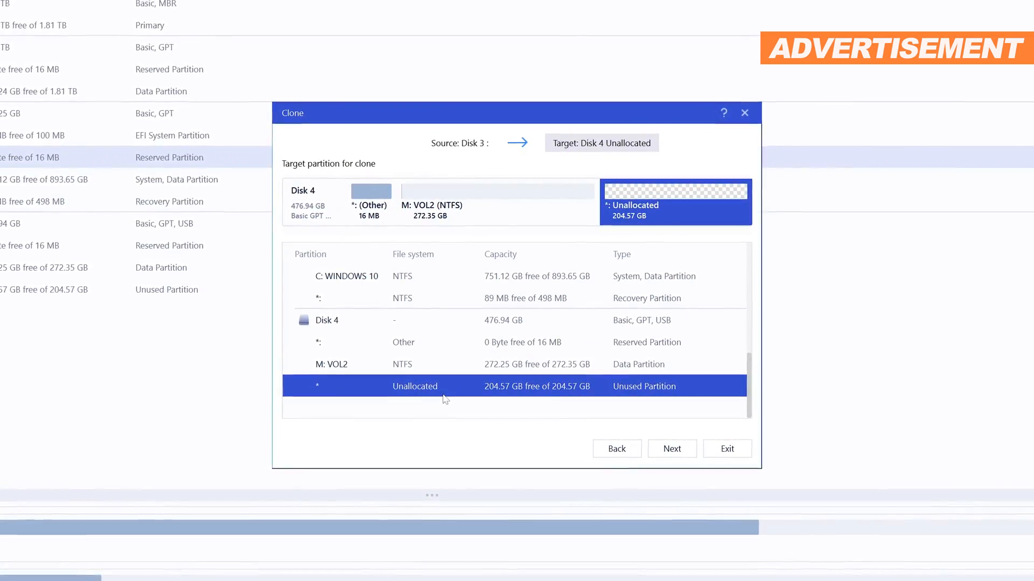
click(672, 448)
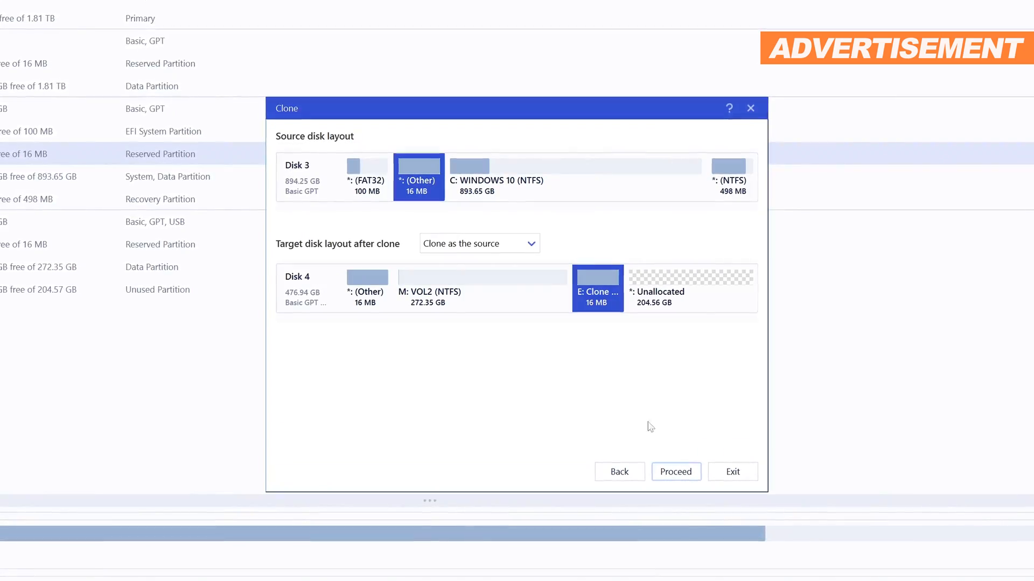
click(675, 472)
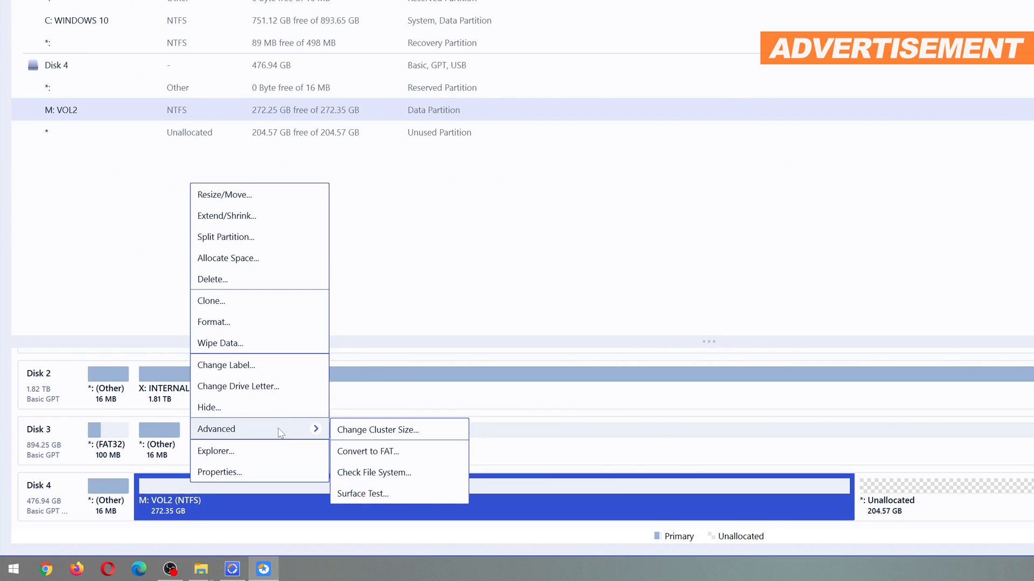
Run Check File System on VOL2 and start the error scan
click(410, 476)
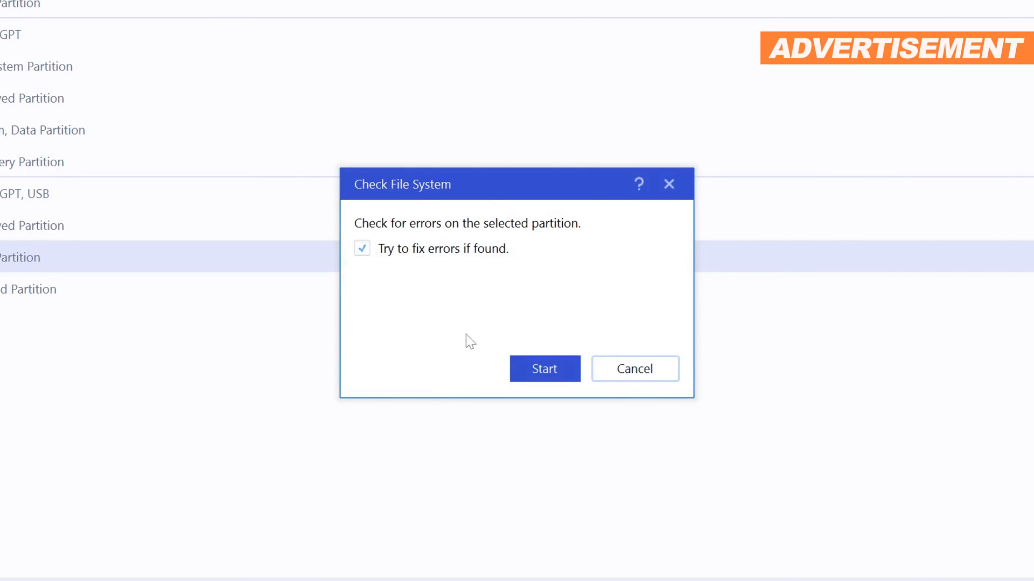
click(564, 357)
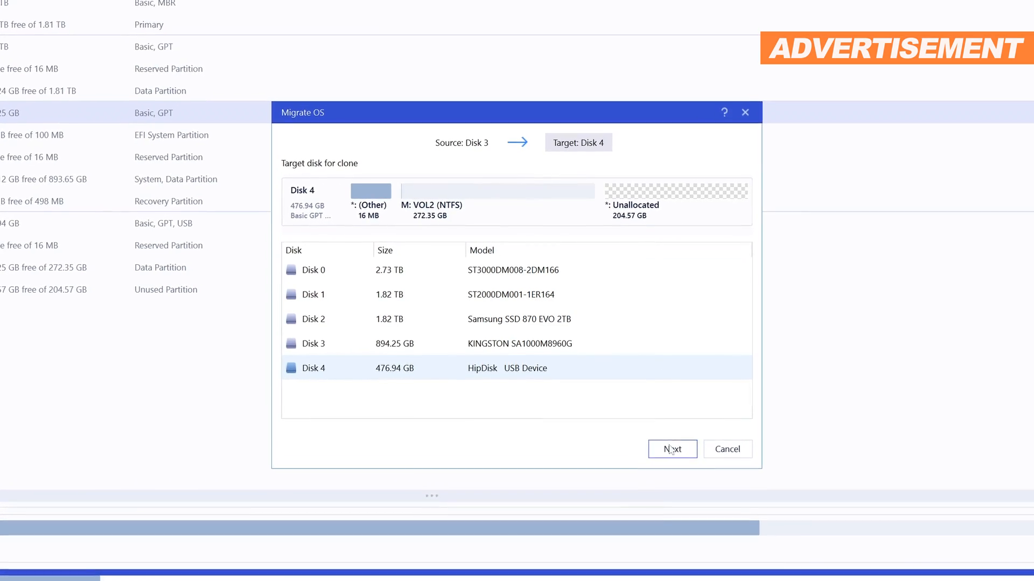
Migrate Windows 10 to Disk 4, agreeing to delete its partitions, until the Pro paywall appears
click(664, 441)
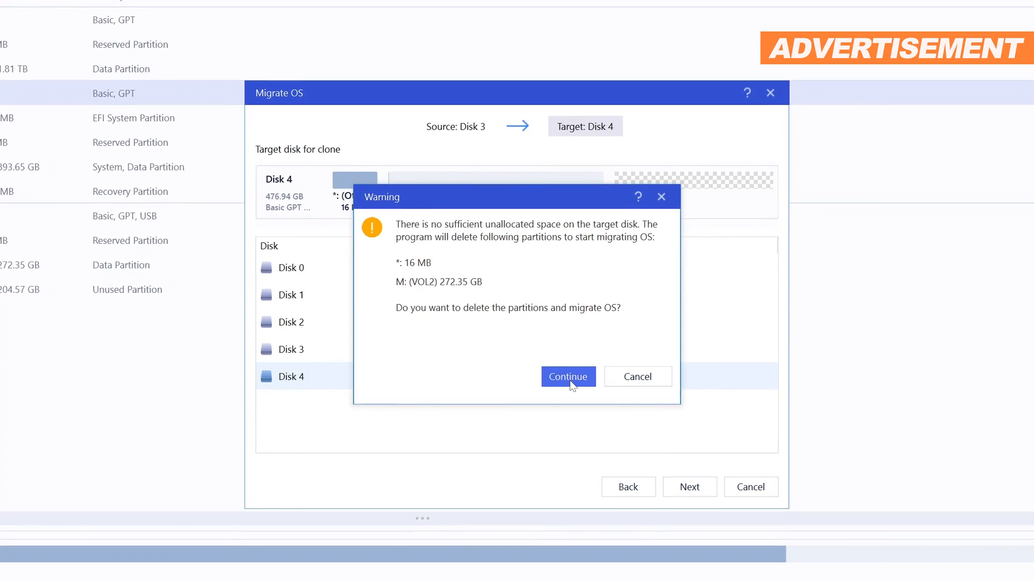
click(569, 378)
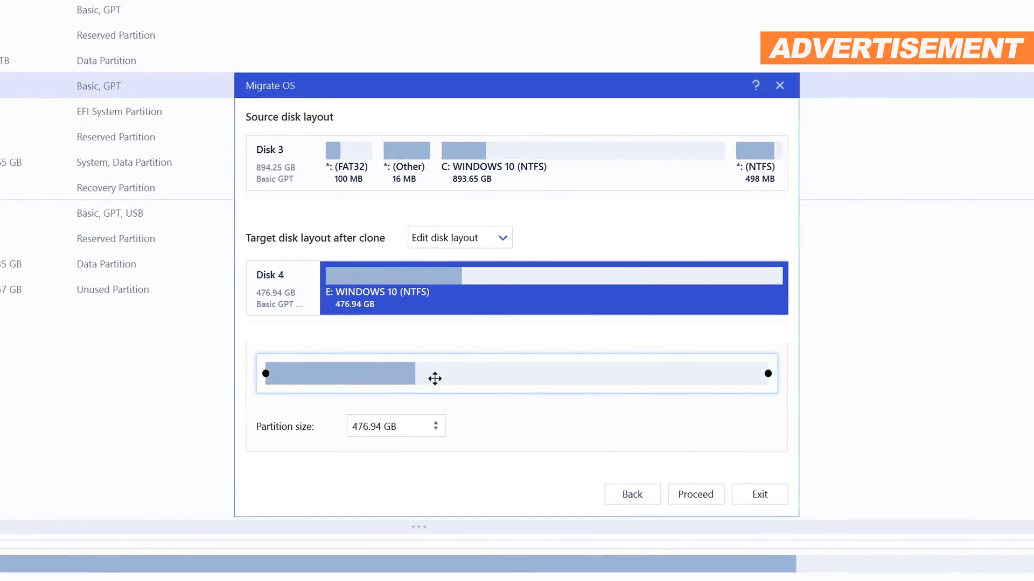
click(699, 499)
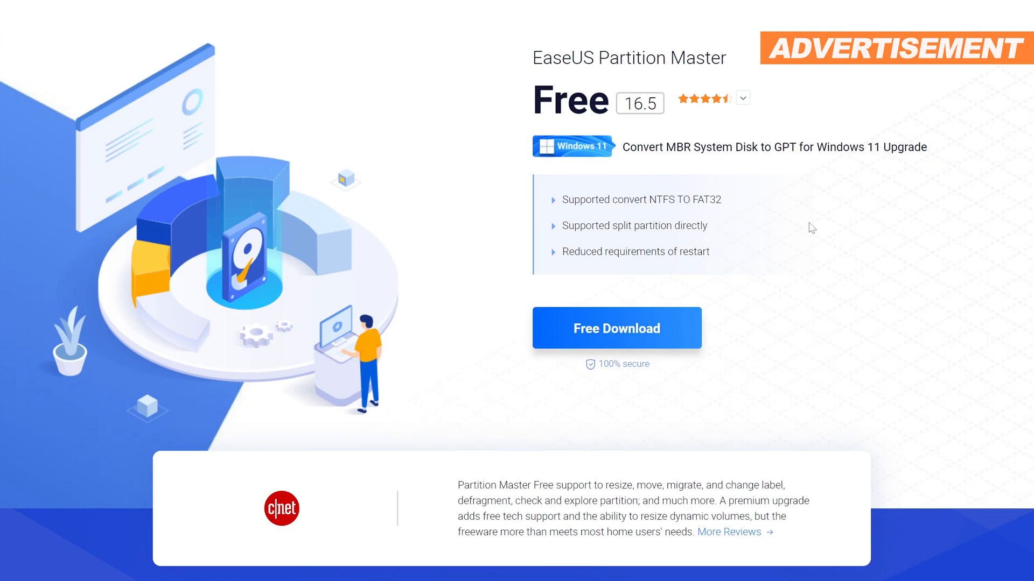
scroll(1024, 196, down, 6)
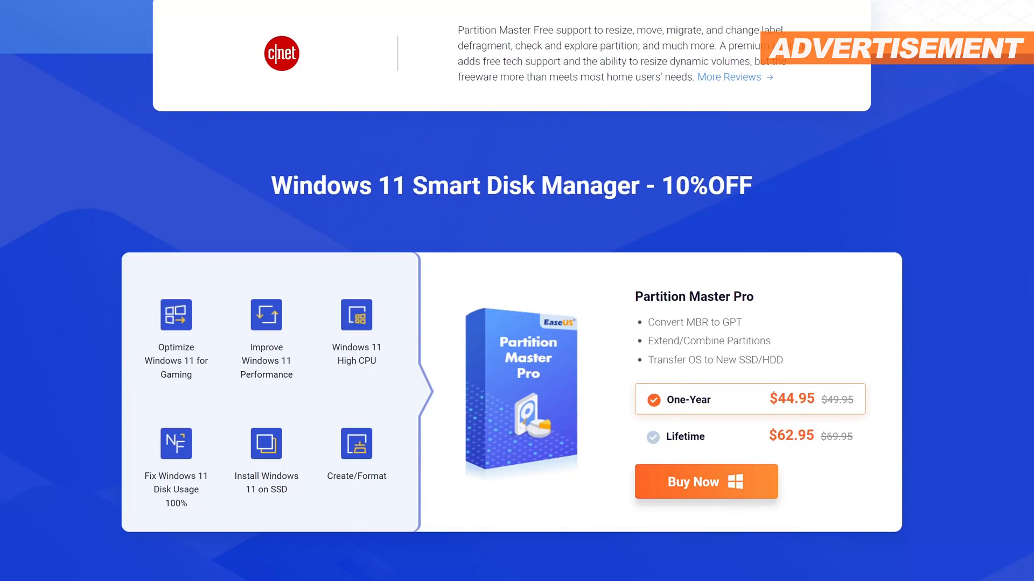
scroll(517, 323, down, 3)
scroll(516, 323, down, 4)
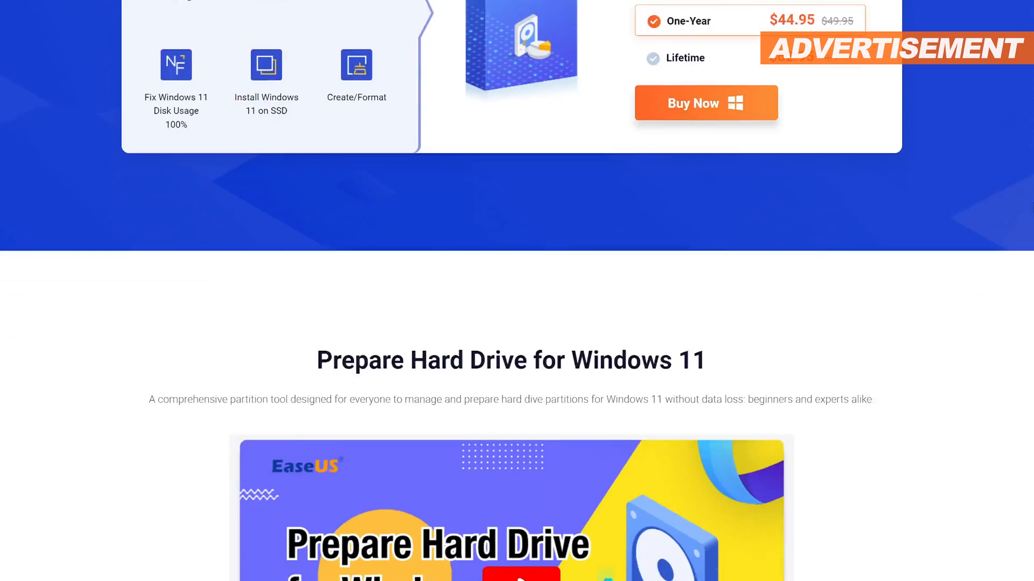
scroll(517, 324, down, 4)
scroll(517, 323, down, 5)
scroll(517, 323, down, 2)
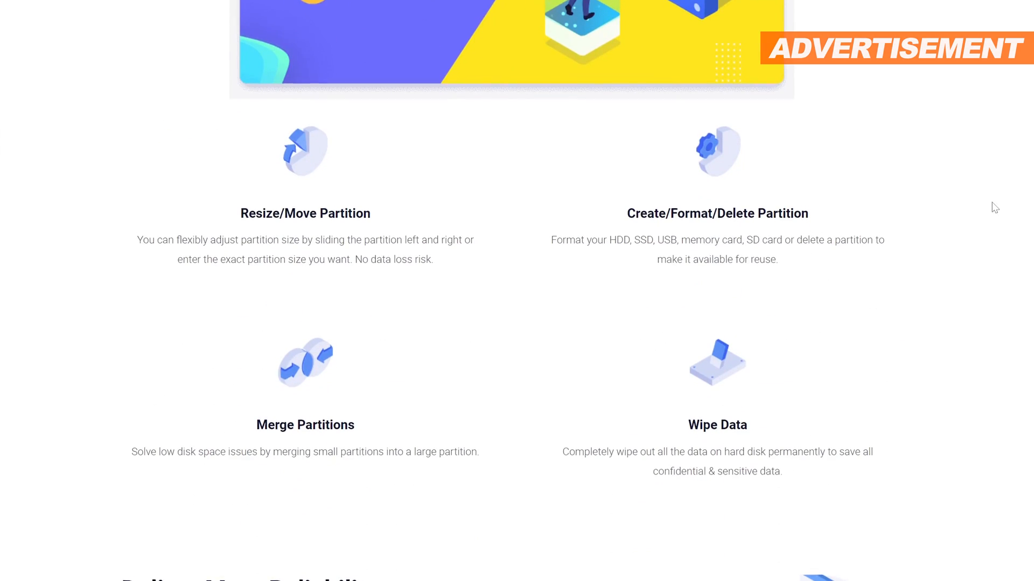